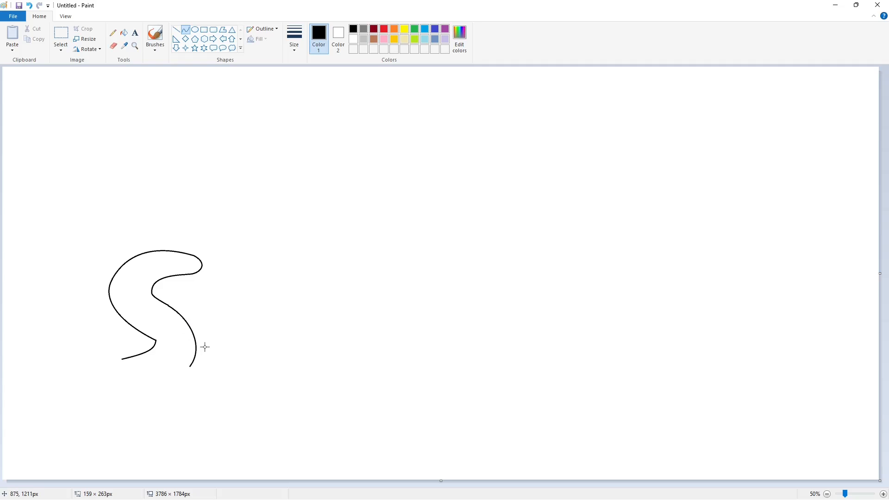
Step: Complete the lower end of the letter s outline with black curves and fill the letter black
mouse_move(122, 358)
mouse_down()
mouse_move(94, 376)
mouse_move(96, 364)
mouse_up()
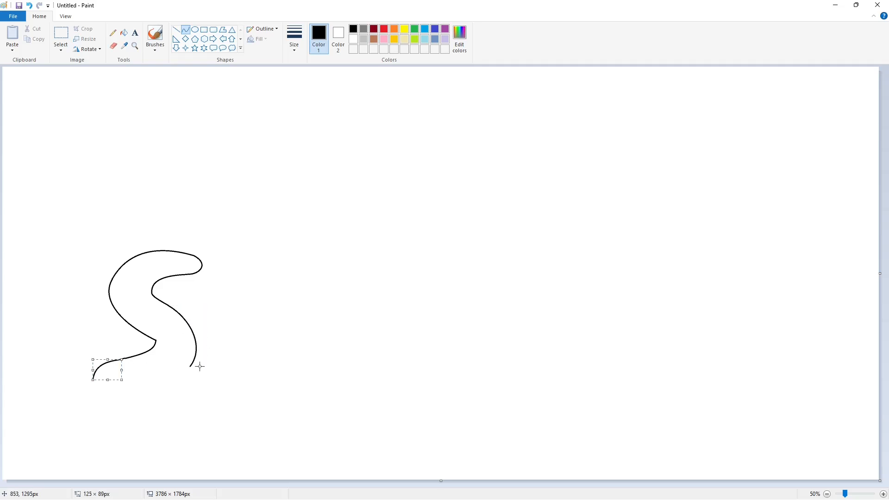
mouse_move(189, 368)
mouse_down()
mouse_move(151, 393)
mouse_move(169, 385)
mouse_move(97, 392)
mouse_up()
click(155, 392)
mouse_move(127, 393)
mouse_down()
mouse_move(130, 400)
mouse_move(100, 383)
mouse_up()
click(152, 393)
click(100, 386)
click(127, 393)
click(124, 33)
click(153, 262)
Step: Smooth the lower edges of the s with short straight lines in white and black
click(883, 493)
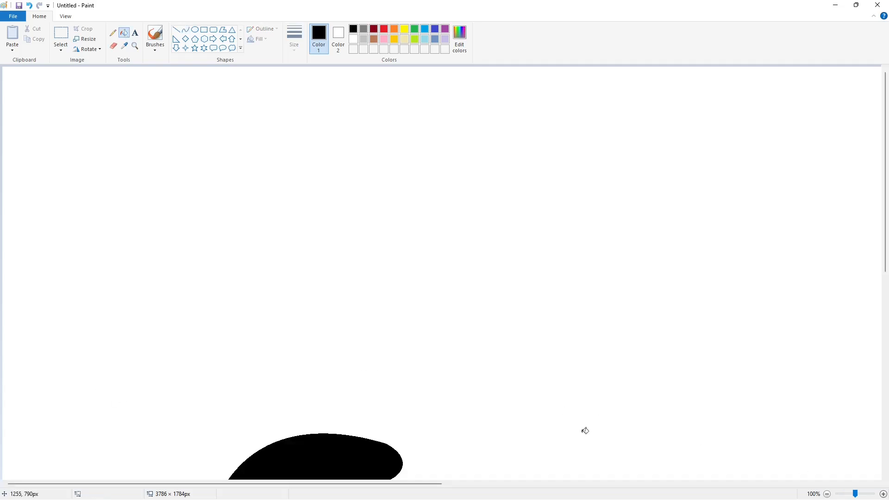
scroll(584, 430, down, 5)
click(177, 30)
click(353, 39)
drag(369, 365, 387, 344)
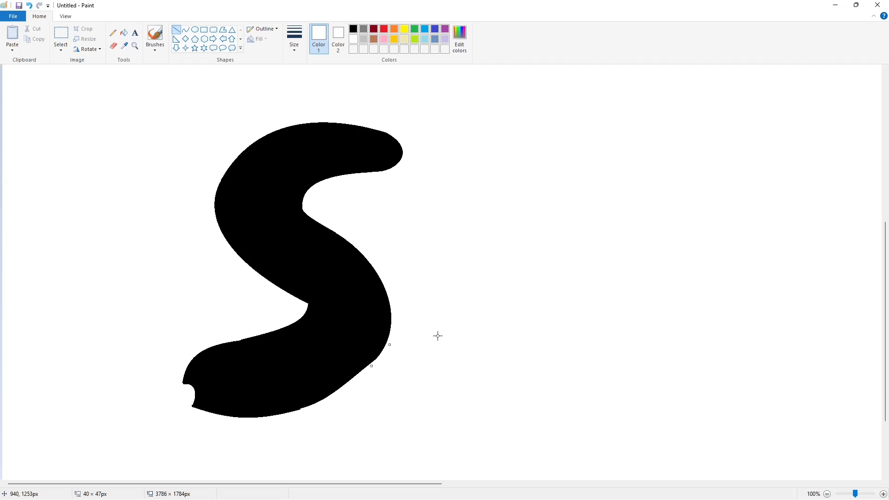
click(353, 29)
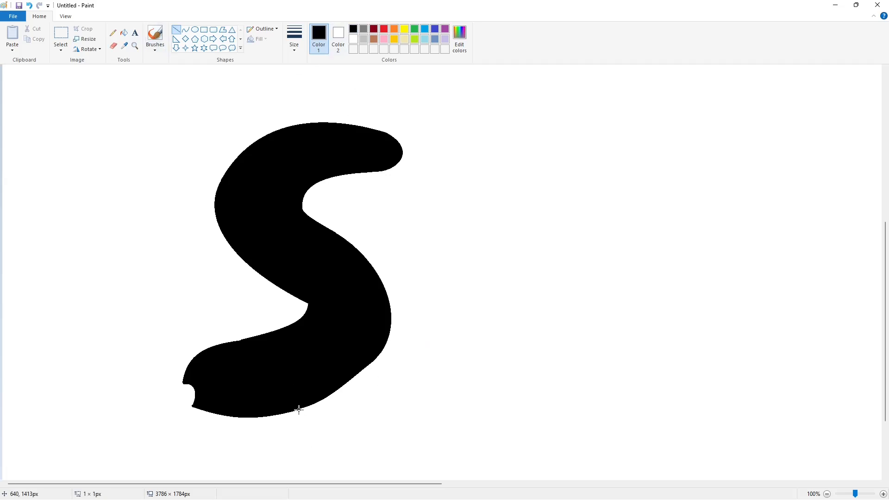
drag(299, 408, 314, 402)
click(353, 39)
click(574, 429)
click(552, 417)
Step: Draw the rounded top and right side of a letter p beside the s with a black curve
click(827, 494)
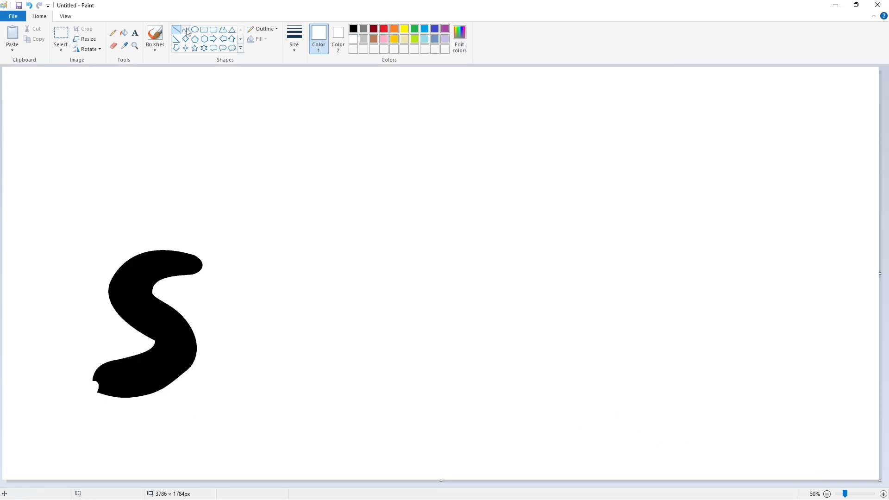
click(186, 30)
click(354, 29)
mouse_move(231, 278)
mouse_down()
mouse_move(309, 288)
mouse_move(250, 376)
mouse_up()
click(262, 254)
click(298, 257)
click(352, 308)
click(317, 312)
click(313, 373)
click(380, 357)
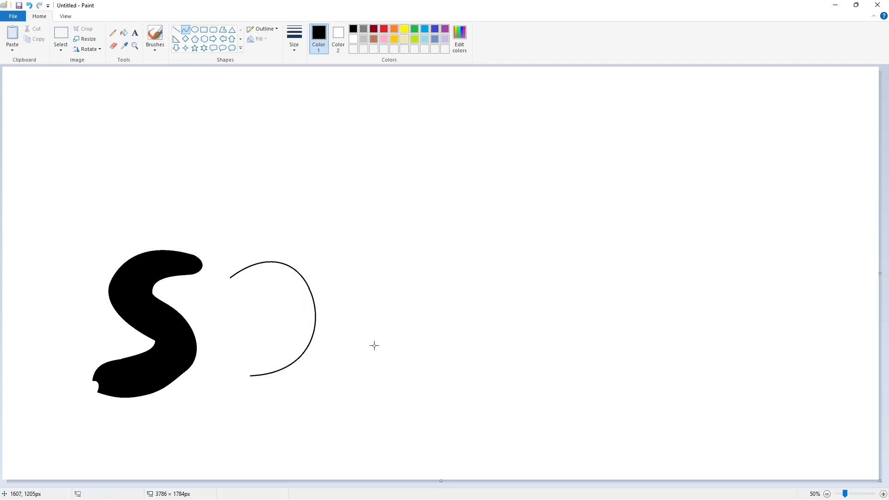
Step: Draw the curved left side of the p from the top of its bowl down to the stem's end
mouse_move(229, 278)
mouse_down()
mouse_move(218, 398)
mouse_move(239, 444)
mouse_up()
drag(236, 341, 201, 305)
drag(208, 368, 191, 361)
click(310, 401)
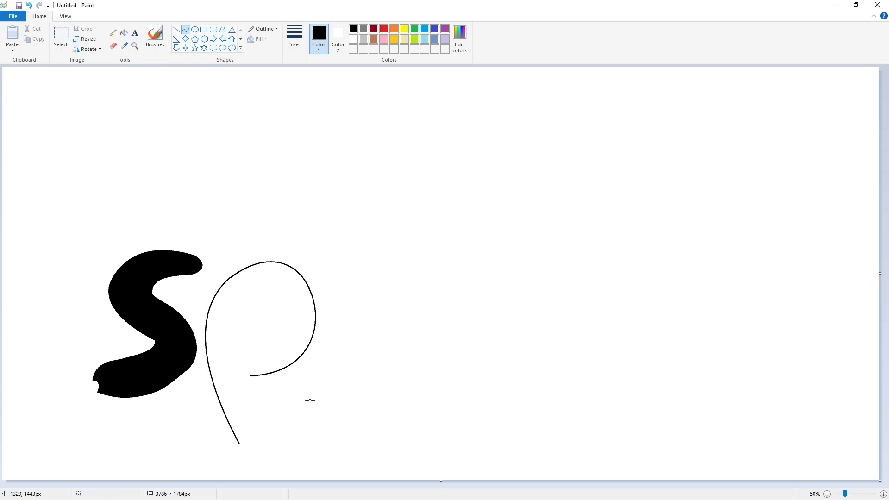
Step: Outline the right side and rounded foot of the p's stem, and close the small gap at its end with a straight line
mouse_move(252, 375)
mouse_down()
mouse_move(260, 442)
mouse_move(238, 440)
mouse_up()
click(275, 438)
click(276, 439)
click(292, 447)
click(250, 444)
click(250, 445)
click(277, 446)
click(883, 494)
scroll(302, 170, down, 8)
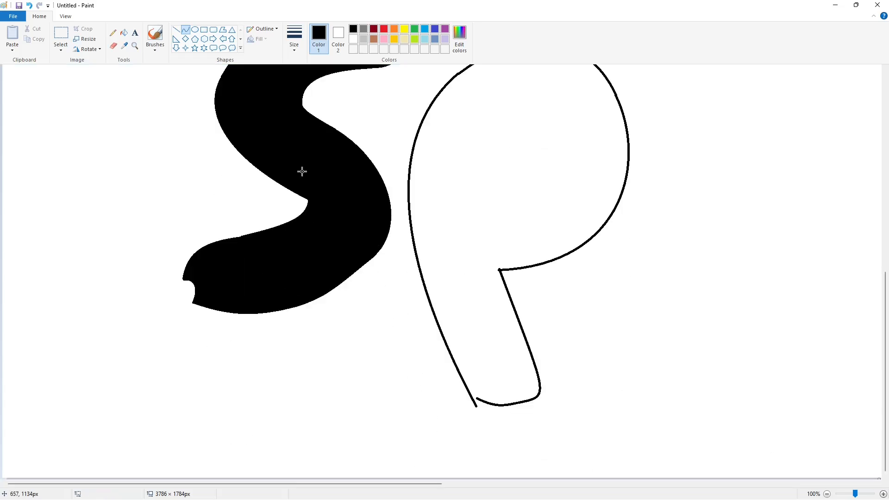
click(177, 29)
Step: Outline the oval hole inside the bowl of the p with black curves
click(827, 494)
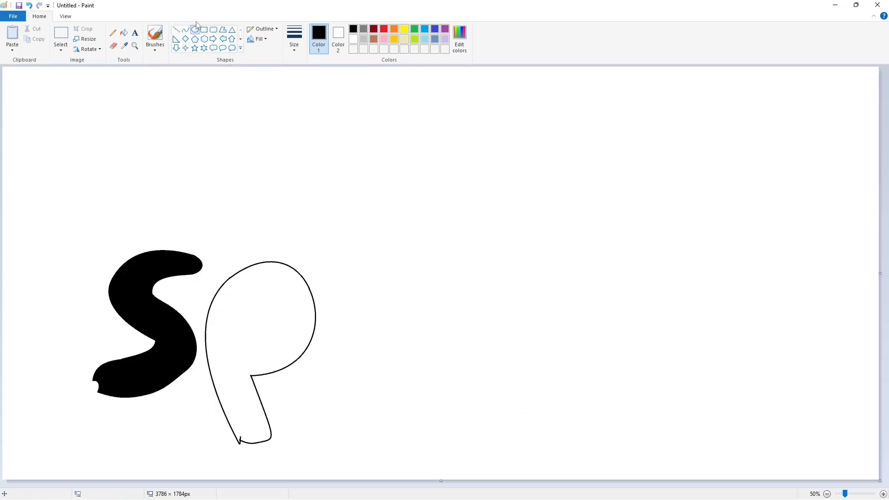
click(185, 30)
mouse_move(237, 313)
mouse_down()
mouse_move(274, 299)
mouse_move(269, 344)
mouse_move(248, 334)
mouse_move(237, 313)
mouse_up()
click(258, 289)
click(258, 290)
click(286, 318)
click(286, 318)
click(317, 327)
click(252, 347)
click(252, 347)
click(307, 344)
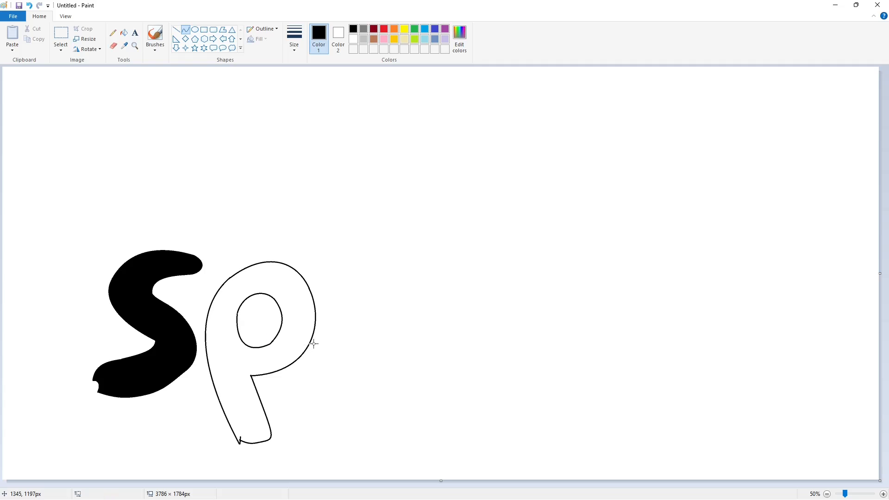
Step: Fill the p black around its hole and smooth the hole's left edge with a short straight black line
click(124, 32)
click(293, 302)
click(883, 494)
drag(884, 245, 885, 394)
drag(431, 483, 473, 483)
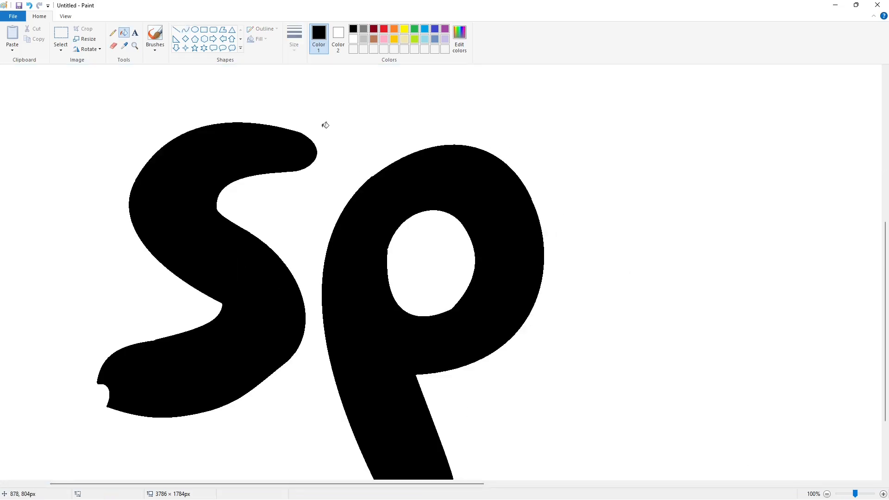
click(176, 30)
click(353, 39)
scroll(577, 280, down, 2)
scroll(577, 280, up, 2)
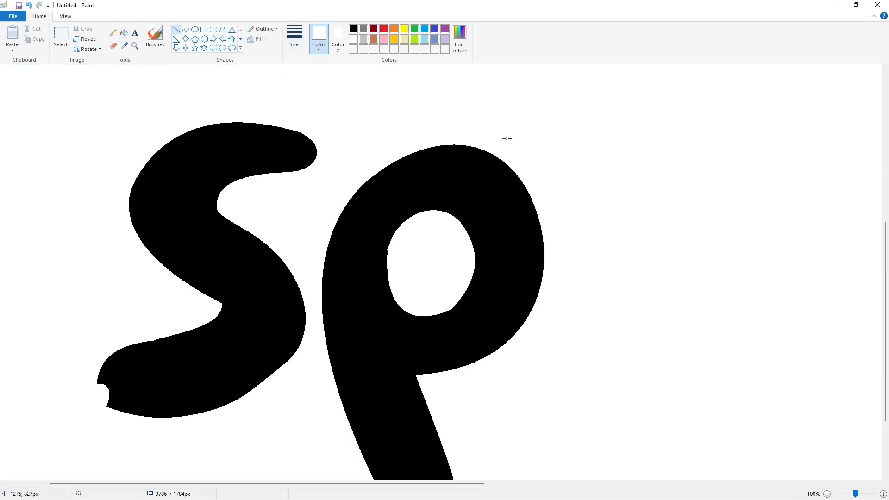
click(353, 29)
drag(385, 256, 392, 234)
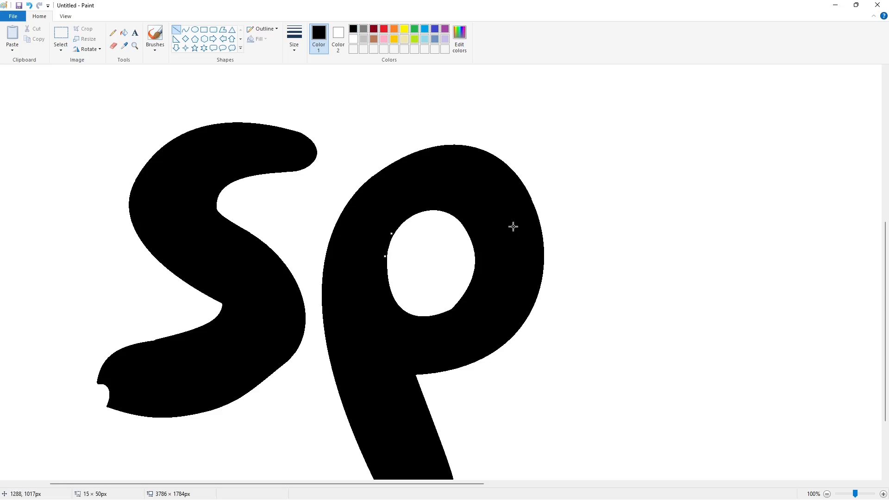
Step: Draw the arched top of a letter r beside the p with a black curve and undo the first attempt at its left side
click(826, 494)
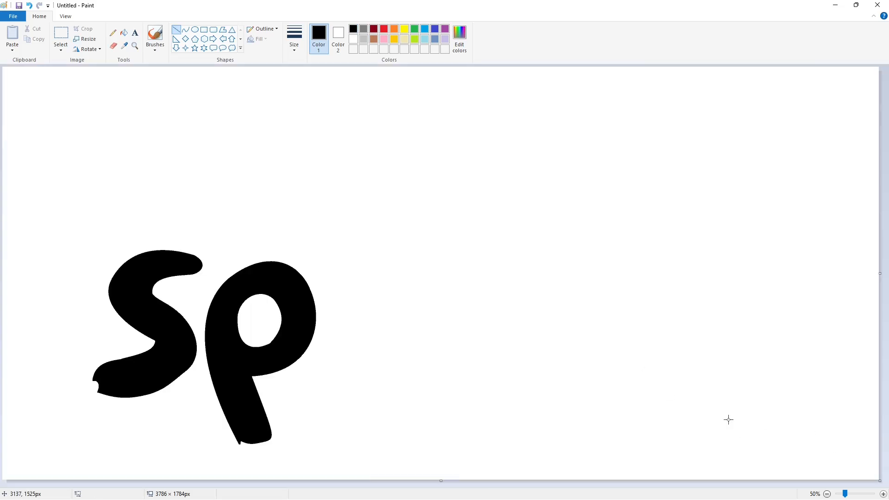
click(185, 29)
mouse_move(401, 266)
mouse_down()
mouse_move(344, 265)
mouse_move(375, 239)
mouse_move(406, 256)
mouse_up()
click(459, 272)
mouse_move(343, 264)
mouse_down()
mouse_move(333, 356)
mouse_move(318, 331)
mouse_move(320, 338)
mouse_up()
key(ctrl+z)
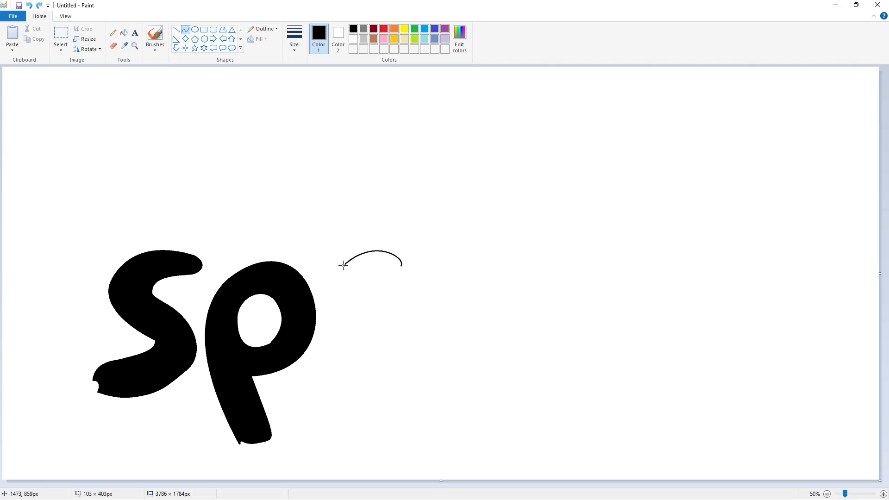
Step: Draw the curved left side of the r from its arch down toward the foot
mouse_move(343, 265)
mouse_down()
mouse_move(326, 315)
mouse_move(326, 288)
mouse_move(334, 356)
mouse_up()
click(325, 294)
click(377, 296)
drag(331, 340, 325, 338)
click(325, 342)
click(359, 347)
click(335, 357)
key(ctrl+z)
Step: Outline the tip, inner side and rounded foot of the r with black curves and fill the letter black
drag(401, 266, 392, 288)
mouse_move(399, 280)
mouse_down()
mouse_move(407, 283)
mouse_move(362, 311)
mouse_move(366, 284)
mouse_move(355, 376)
mouse_move(362, 372)
mouse_move(334, 356)
mouse_move(348, 380)
mouse_up()
click(407, 284)
click(366, 285)
click(362, 372)
click(124, 33)
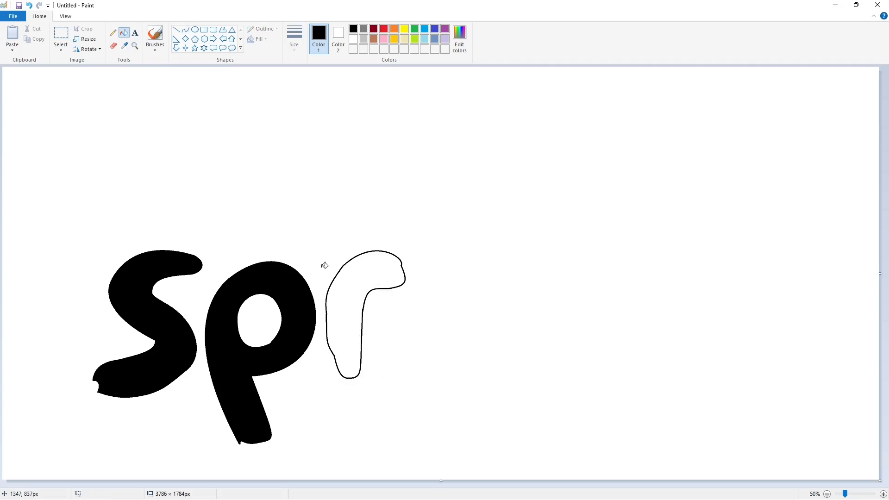
click(351, 273)
Step: Smooth the left edge of the r with a short straight black line
click(883, 494)
scroll(540, 439, right, 3)
scroll(527, 412, down, 3)
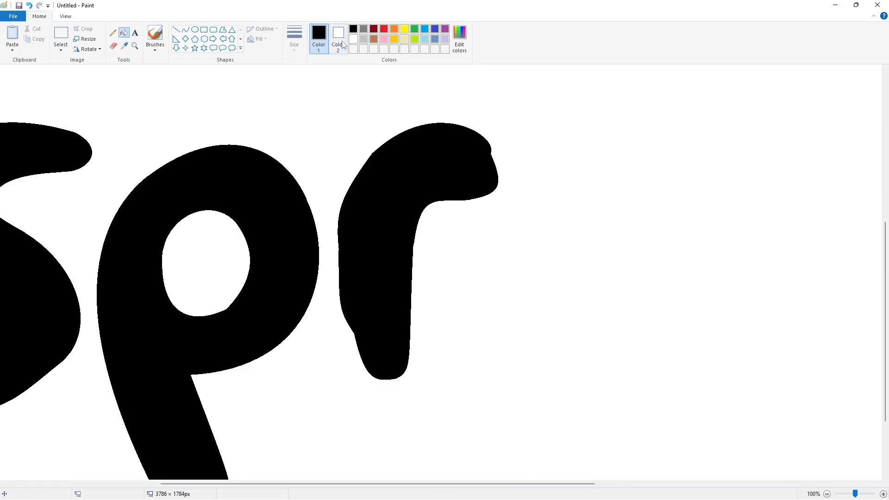
click(353, 39)
click(176, 29)
click(354, 30)
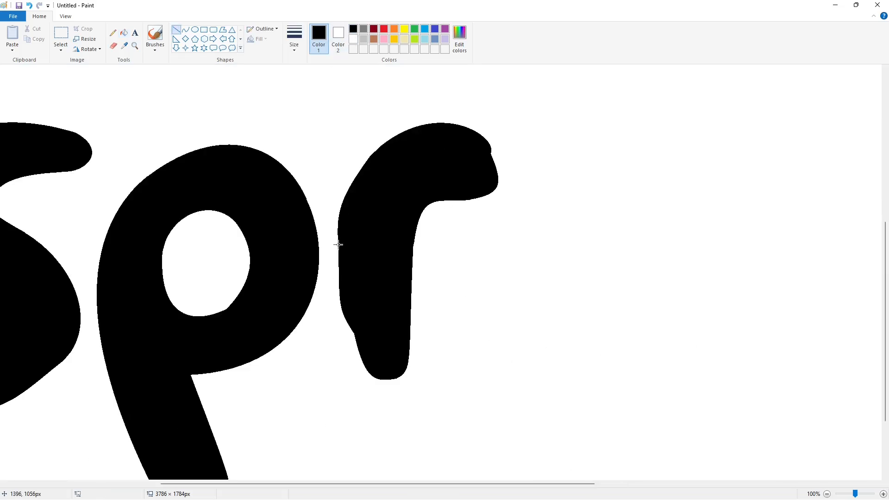
drag(340, 244, 339, 257)
scroll(762, 441, down, 1)
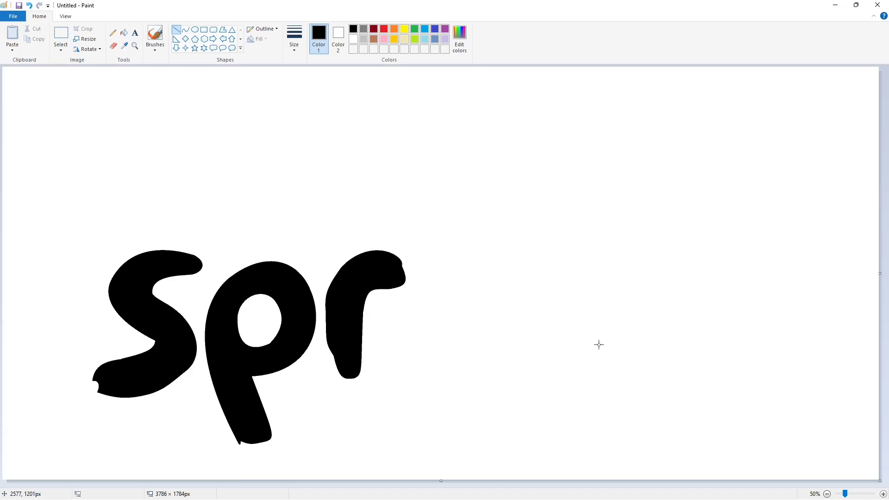
click(185, 30)
drag(435, 286, 482, 368)
drag(474, 337, 504, 337)
click(502, 334)
key(ctrl+z)
Step: Draw the round outer outline of a letter o beside the r with black curves
mouse_move(418, 294)
mouse_down()
mouse_move(482, 315)
mouse_move(451, 394)
mouse_move(494, 344)
mouse_up()
click(443, 281)
click(466, 284)
click(449, 411)
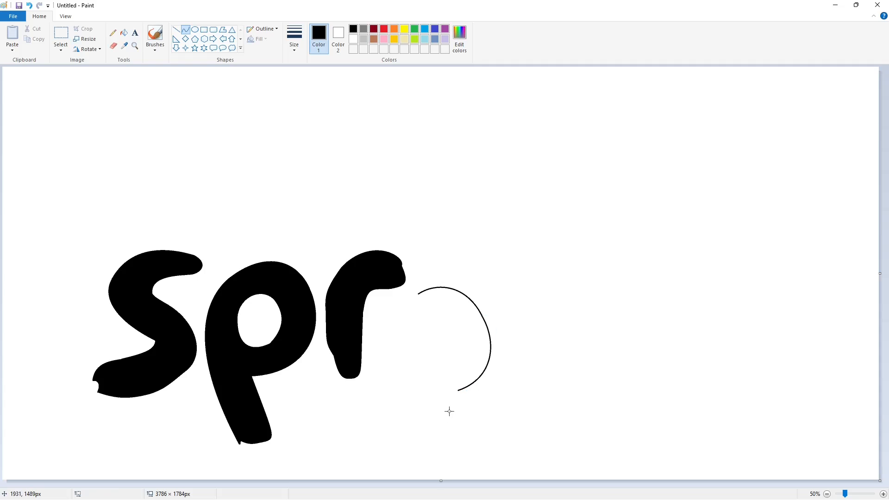
mouse_move(458, 390)
mouse_down()
mouse_move(392, 383)
mouse_move(415, 403)
mouse_move(418, 294)
mouse_up()
click(415, 402)
click(392, 383)
drag(405, 338, 367, 311)
Step: Outline the round hole inside the o and fill the ring around it black
mouse_move(439, 319)
mouse_down()
mouse_move(454, 367)
mouse_move(476, 349)
mouse_move(439, 319)
mouse_move(415, 339)
mouse_up()
key(ctrl+z)
drag(433, 356, 418, 322)
click(508, 371)
click(124, 33)
click(398, 365)
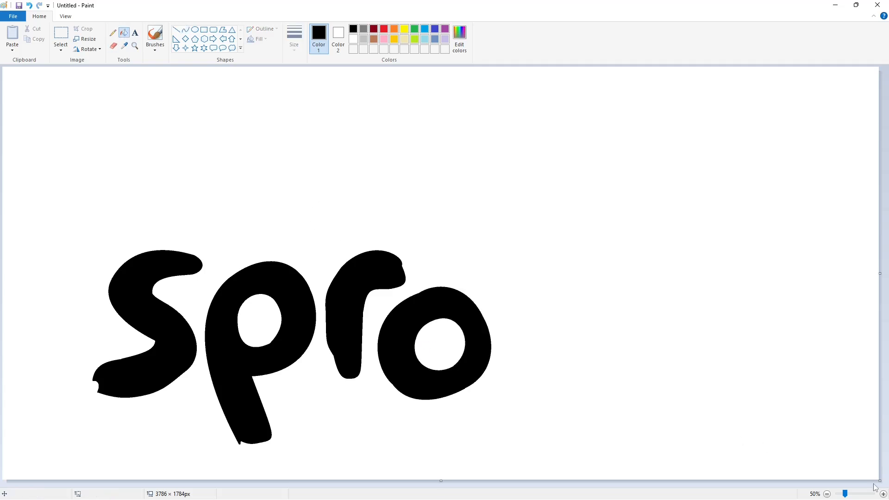
Step: Smooth the lower right outer edge of the o with a short straight black line
scroll(398, 371, up, 1)
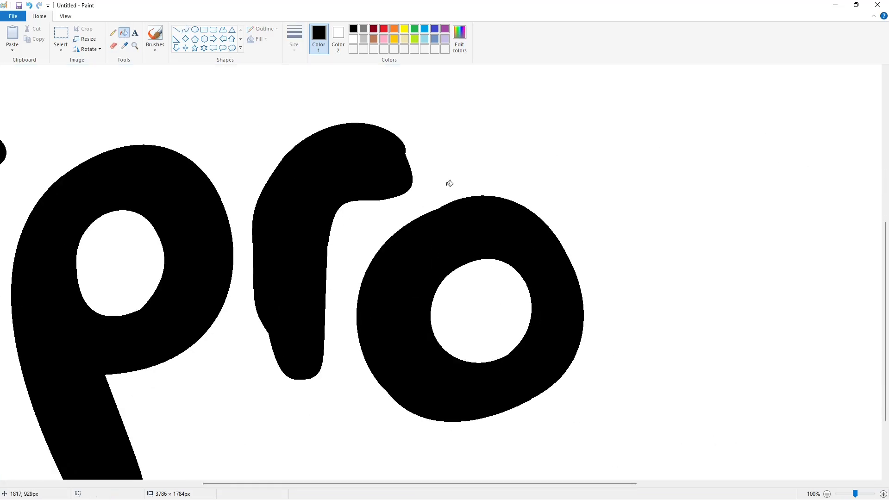
click(176, 30)
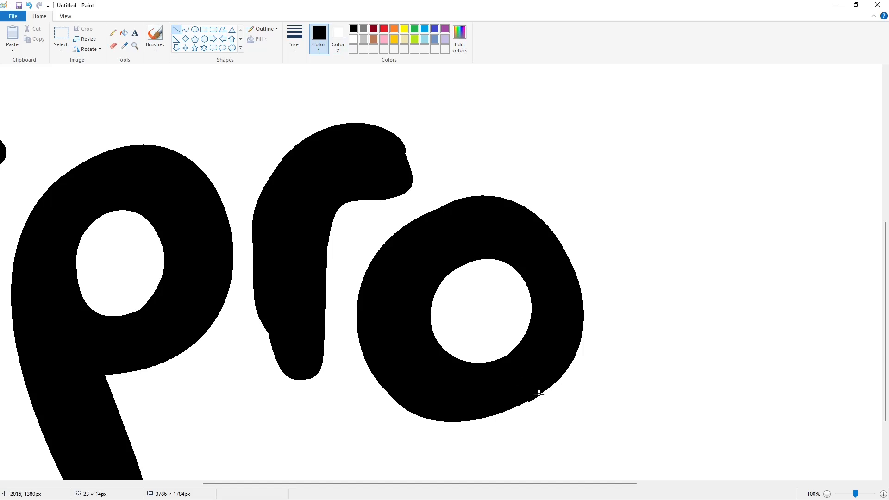
scroll(672, 425, down, 1)
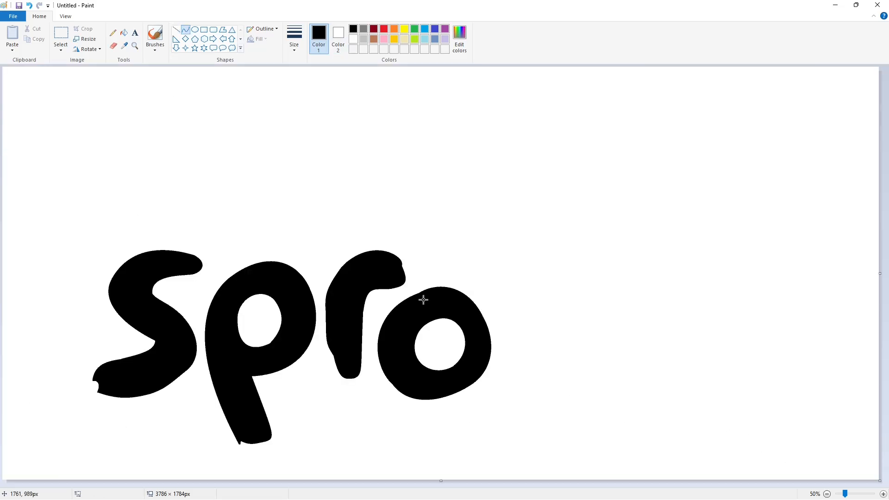
Step: Draw the outer outline of a letter u beside the o with black curves
drag(501, 290, 531, 383)
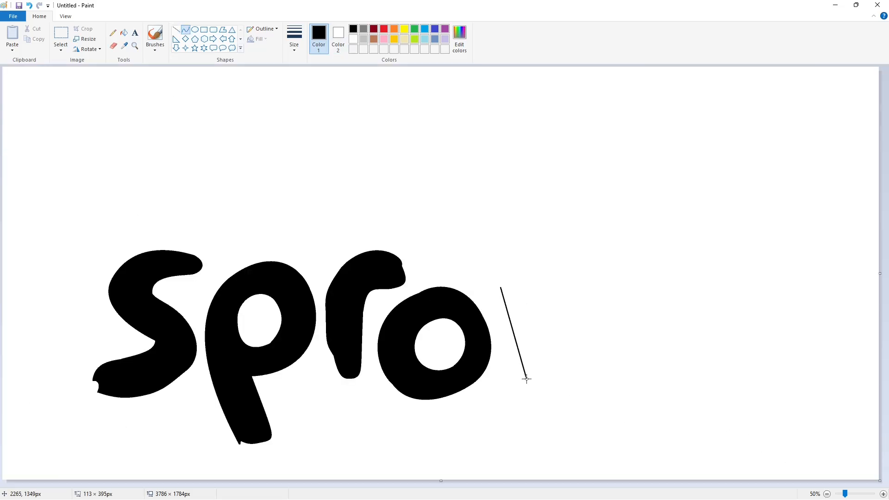
drag(509, 336, 488, 334)
mouse_move(514, 366)
mouse_down()
mouse_move(530, 383)
mouse_move(592, 359)
mouse_move(584, 381)
mouse_move(587, 297)
mouse_move(597, 301)
mouse_up()
click(535, 386)
click(598, 344)
click(648, 335)
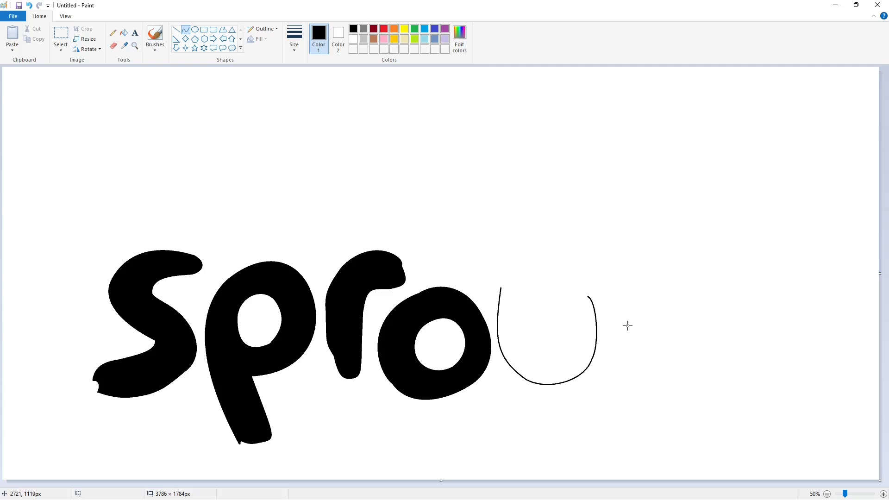
Step: Outline the rounded top of the u's left arm and the inner curve between its arms
drag(502, 281, 507, 278)
click(530, 286)
click(525, 300)
click(561, 317)
mouse_move(525, 316)
mouse_down()
mouse_move(546, 358)
mouse_move(562, 301)
mouse_up()
click(526, 334)
click(531, 348)
click(548, 360)
click(573, 345)
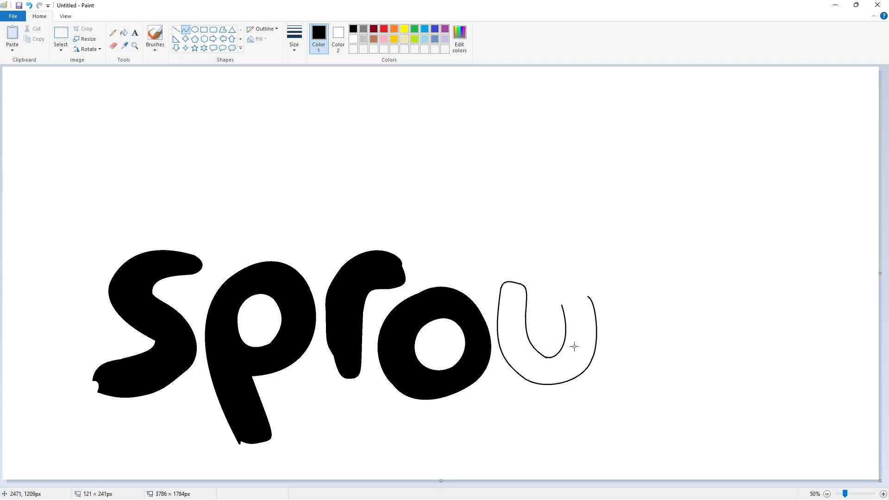
Step: Close the top of the u's right arm with short curves and fill the letter black
click(562, 305)
double_click(573, 289)
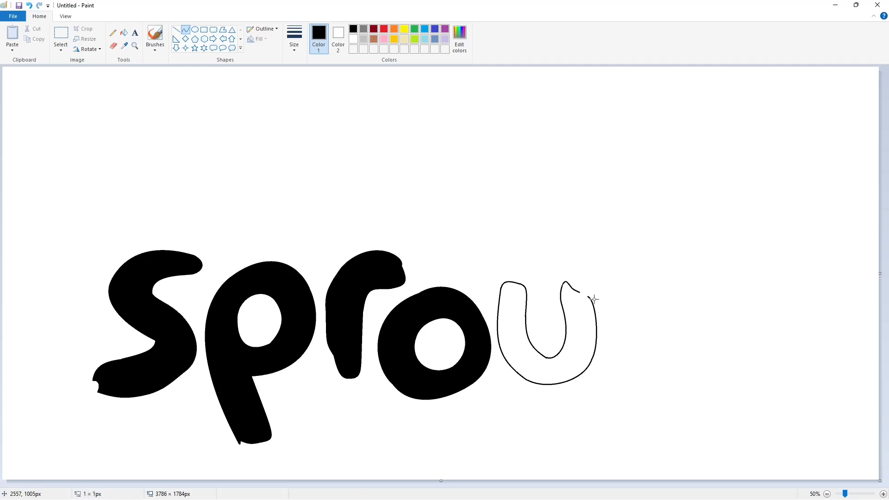
drag(579, 292, 583, 296)
click(124, 32)
click(512, 335)
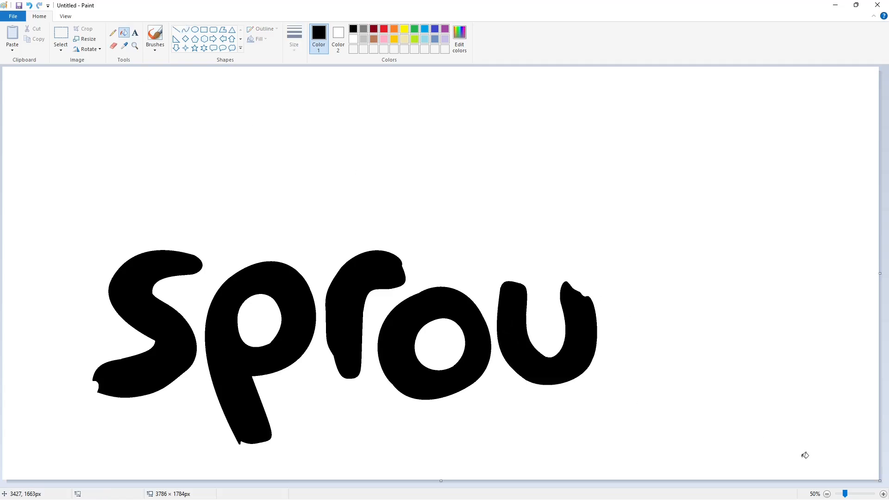
Step: Touch up the tops of the u's arms with short straight white lines
click(883, 493)
scroll(740, 417, down, 7)
drag(434, 485, 699, 485)
click(177, 32)
click(353, 39)
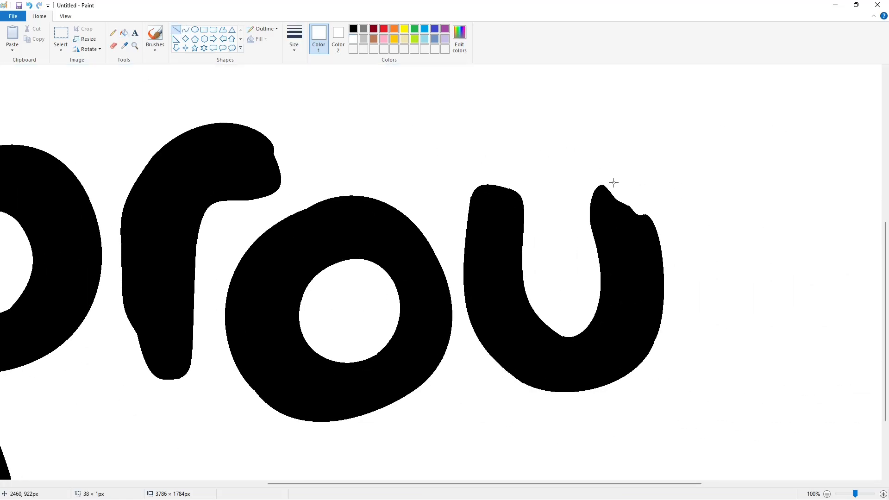
click(353, 28)
click(353, 39)
mouse_move(468, 204)
mouse_down()
mouse_move(474, 186)
mouse_move(522, 190)
mouse_up()
click(554, 186)
ctrl+scroll(812, 472, down, 1)
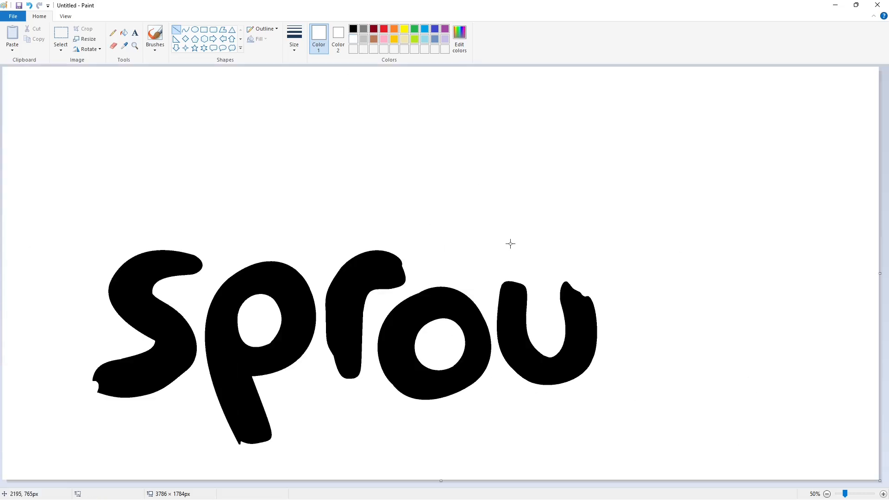
Step: Outline the lower stem of a letter t beside the u with black curves, including its rounded foot
click(186, 29)
click(353, 29)
drag(620, 282, 625, 399)
click(601, 390)
mouse_move(608, 396)
mouse_down()
mouse_move(649, 310)
mouse_move(651, 325)
mouse_move(654, 280)
mouse_move(593, 277)
mouse_move(617, 253)
mouse_up()
click(651, 367)
click(671, 332)
click(724, 359)
Step: Outline the t's crossbar on both sides of the stem with black curves, closing its two ends
click(602, 259)
click(601, 259)
click(641, 273)
mouse_move(655, 280)
mouse_down()
mouse_move(694, 270)
mouse_move(693, 258)
mouse_move(617, 254)
mouse_move(630, 221)
mouse_move(649, 251)
mouse_up()
click(680, 279)
click(680, 279)
click(709, 290)
click(693, 266)
click(692, 265)
click(673, 247)
click(673, 247)
click(716, 297)
Step: Outline the rounded top of the t's stem with curves and fill the letter black
click(622, 224)
click(610, 222)
click(639, 228)
click(641, 225)
click(641, 225)
click(487, 155)
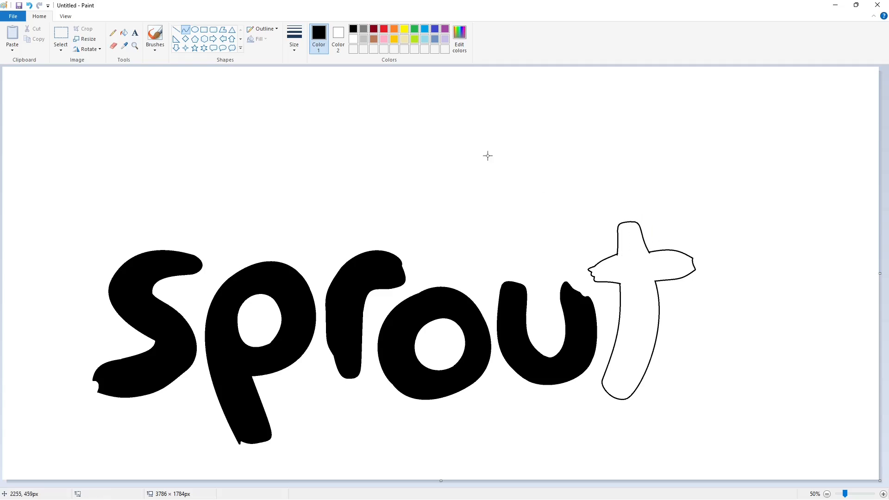
click(124, 33)
click(637, 296)
Step: Touch up the right end of the t's crossbar with a short straight white line
click(883, 493)
drag(394, 484, 720, 483)
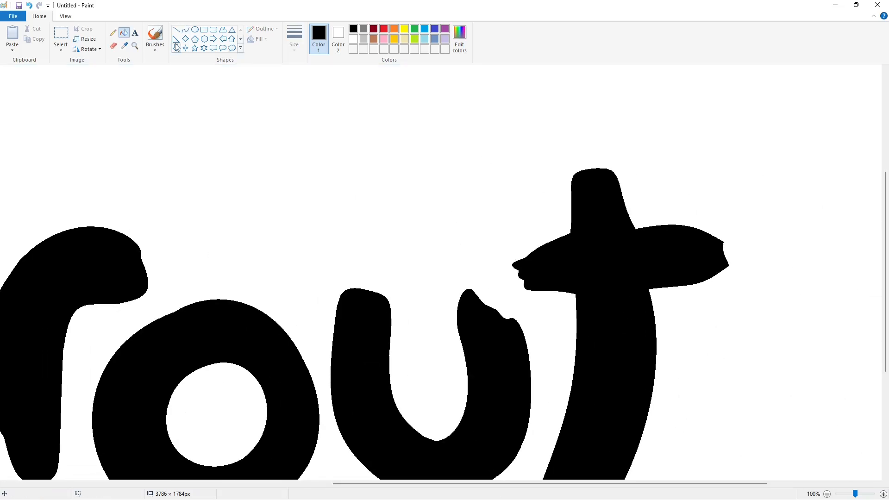
click(176, 30)
click(363, 38)
drag(730, 252, 729, 275)
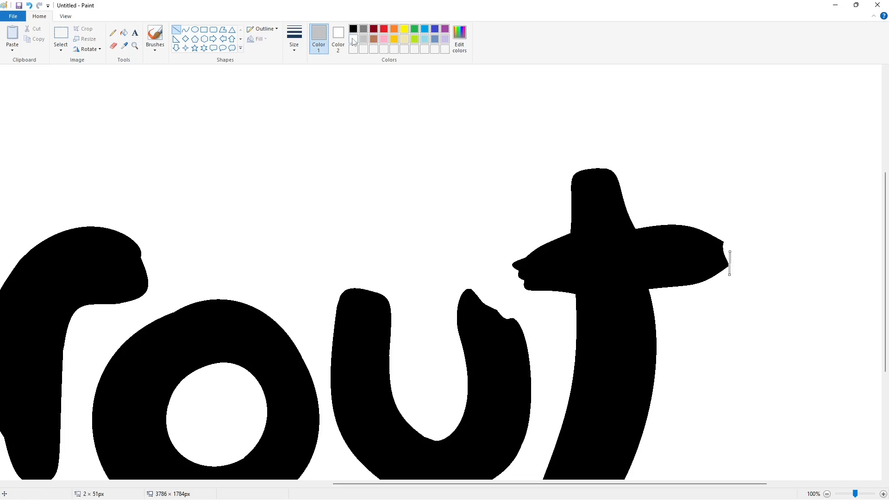
click(353, 39)
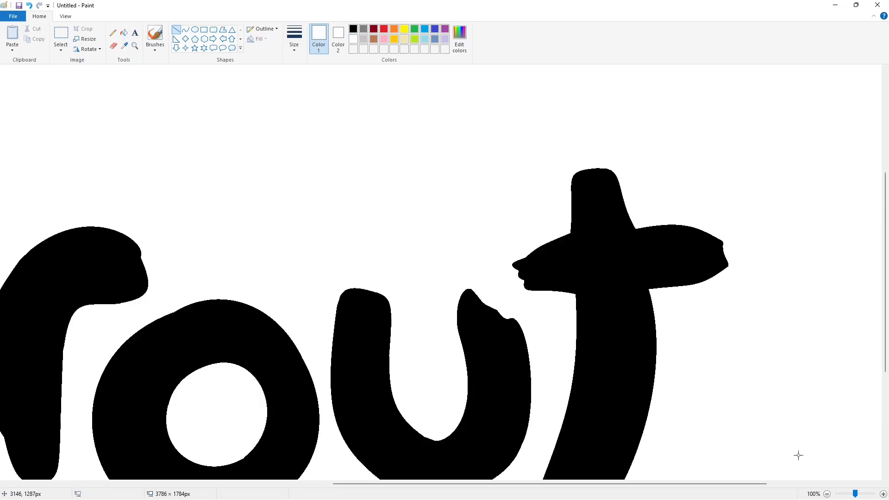
Step: Outline a small letter P above the wordmark with thinner black curves, including its inner opening
ctrl+scroll(763, 410, down, 1)
click(186, 30)
click(353, 29)
click(294, 39)
click(316, 71)
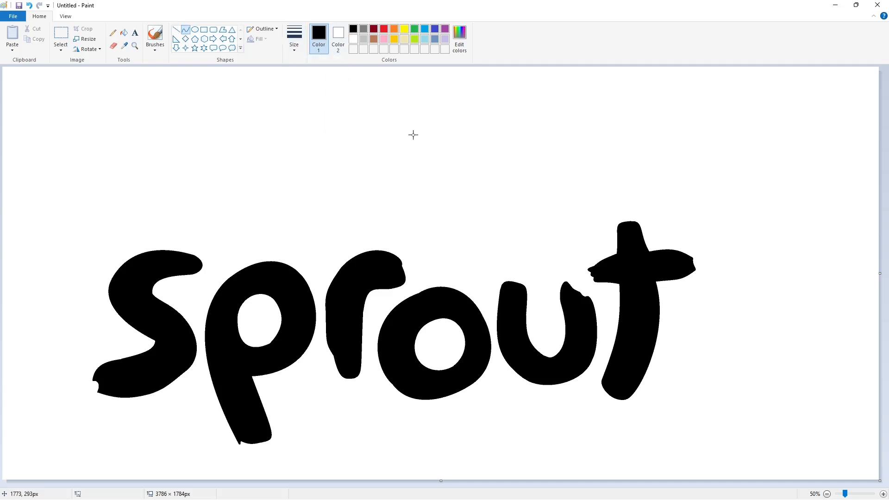
mouse_move(426, 128)
mouse_down()
mouse_move(420, 170)
mouse_move(460, 129)
mouse_move(464, 151)
mouse_move(424, 134)
mouse_move(466, 128)
mouse_move(463, 165)
mouse_move(424, 131)
mouse_move(435, 162)
mouse_move(470, 128)
mouse_move(460, 161)
mouse_up()
click(435, 161)
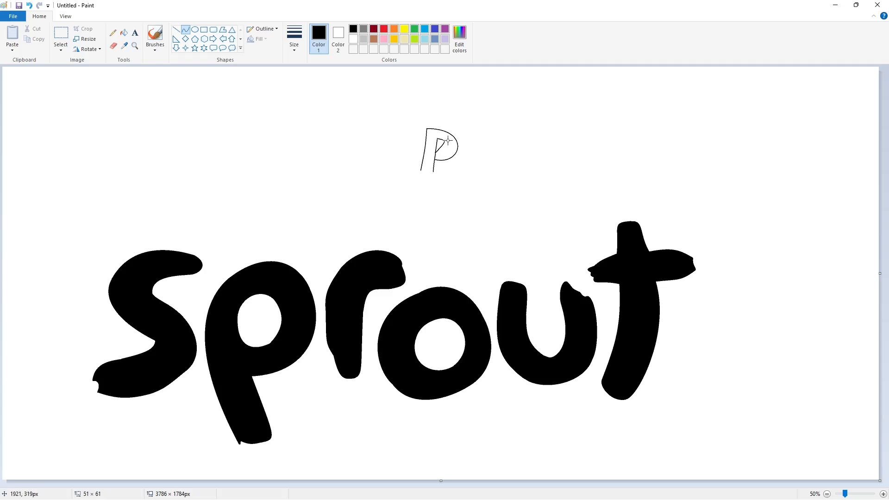
drag(445, 154, 437, 139)
Step: Close the open foot of the small P with a straight black line and fill the letter black
scroll(843, 446, up, 1)
scroll(843, 446, right, 5)
click(176, 30)
drag(512, 274, 537, 278)
click(123, 32)
click(531, 199)
scroll(741, 372, down, 1)
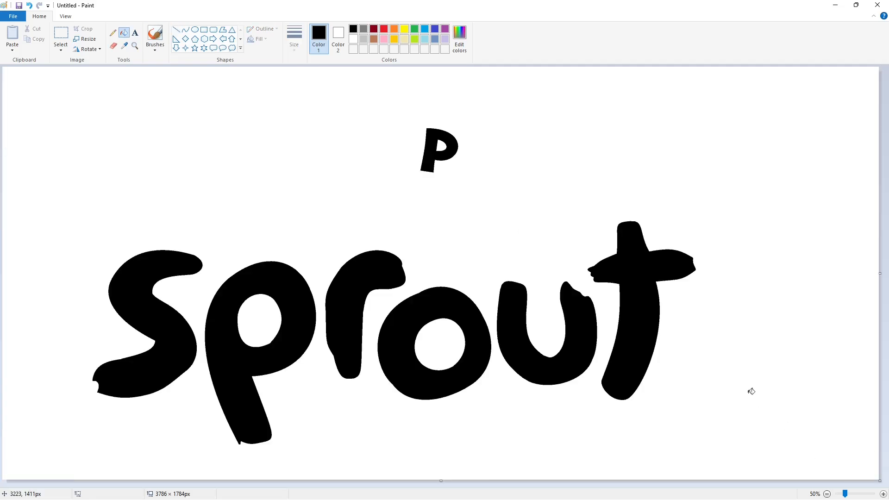
Step: Outline a small tilted letter B beside the P with black curves and fill it black
click(186, 29)
drag(464, 137, 451, 174)
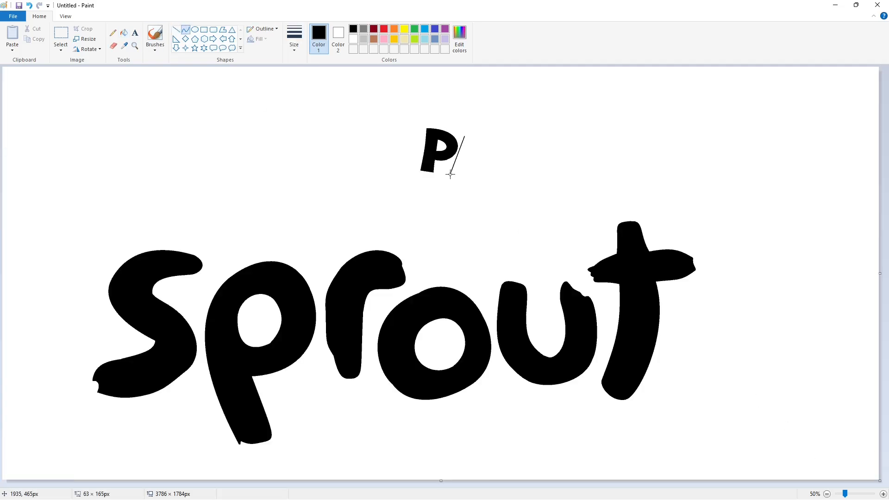
click(457, 157)
mouse_move(465, 136)
mouse_down()
mouse_move(480, 162)
mouse_move(491, 141)
mouse_move(496, 160)
mouse_move(464, 136)
mouse_move(476, 155)
mouse_move(492, 143)
mouse_move(484, 173)
mouse_move(462, 172)
mouse_up()
click(529, 208)
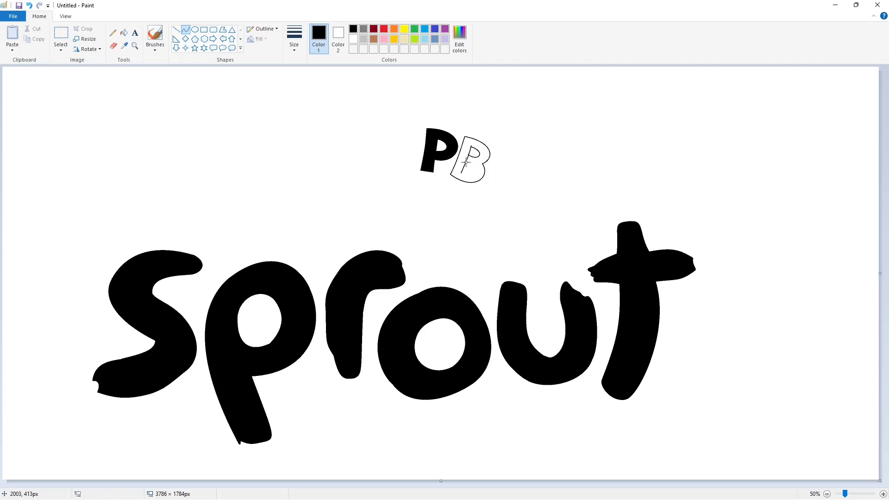
key(ctrl+z)
click(124, 33)
click(481, 171)
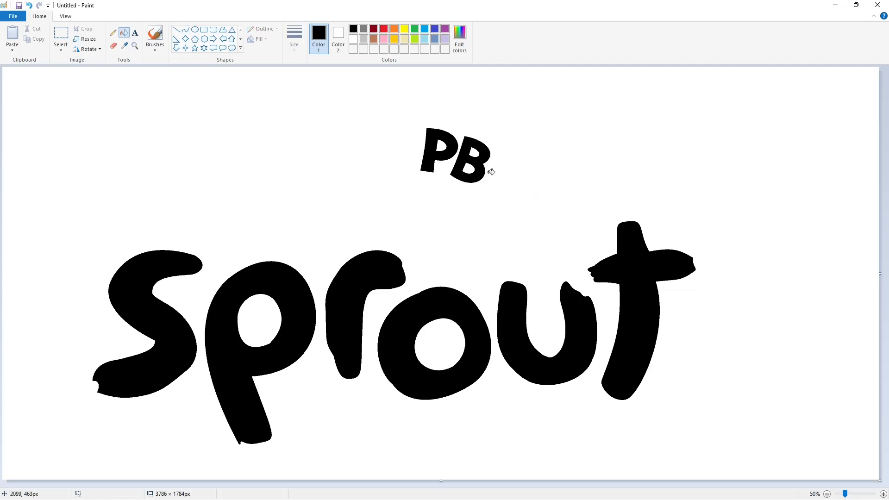
Step: Outline the upper curves and top end of a small letter S beside the B in black
click(185, 29)
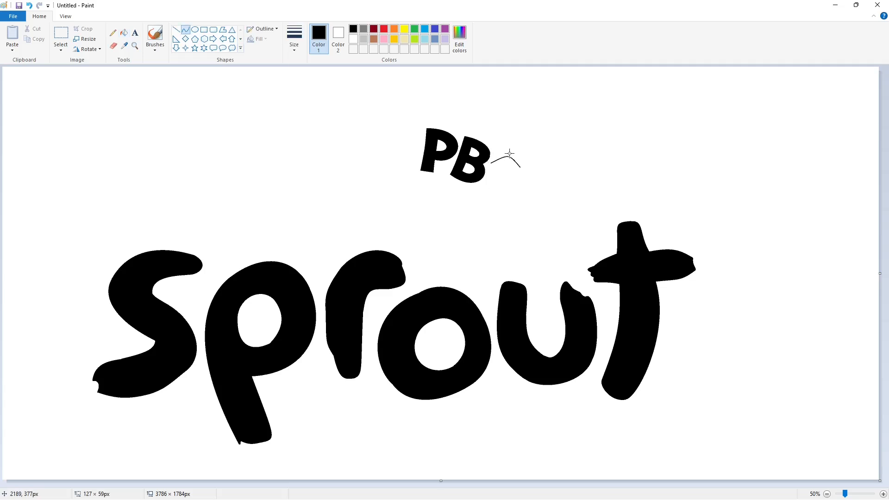
drag(509, 154, 510, 151)
drag(501, 150, 488, 173)
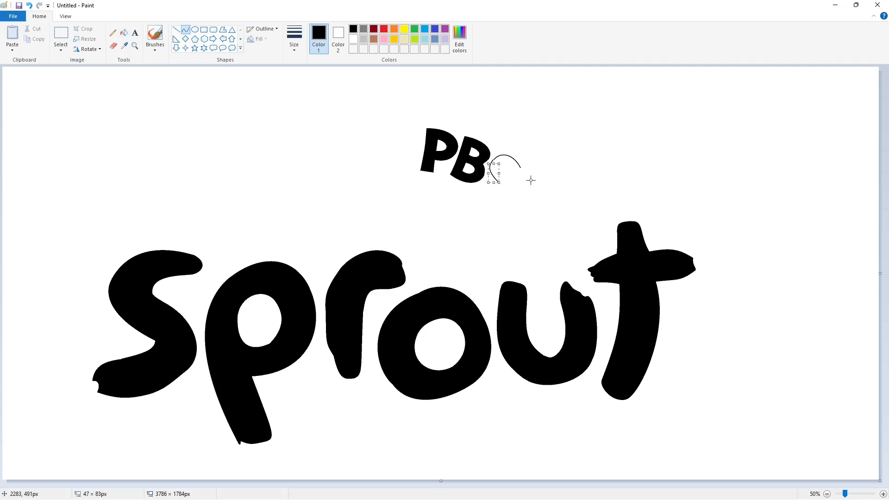
click(176, 29)
mouse_move(512, 171)
mouse_down()
mouse_move(520, 167)
mouse_move(501, 163)
mouse_move(504, 197)
mouse_move(488, 180)
mouse_move(481, 183)
mouse_up()
click(185, 29)
click(559, 173)
Step: Draw the lower inner and outer curves of the small S in black
click(511, 178)
click(516, 186)
click(508, 199)
click(496, 194)
click(534, 195)
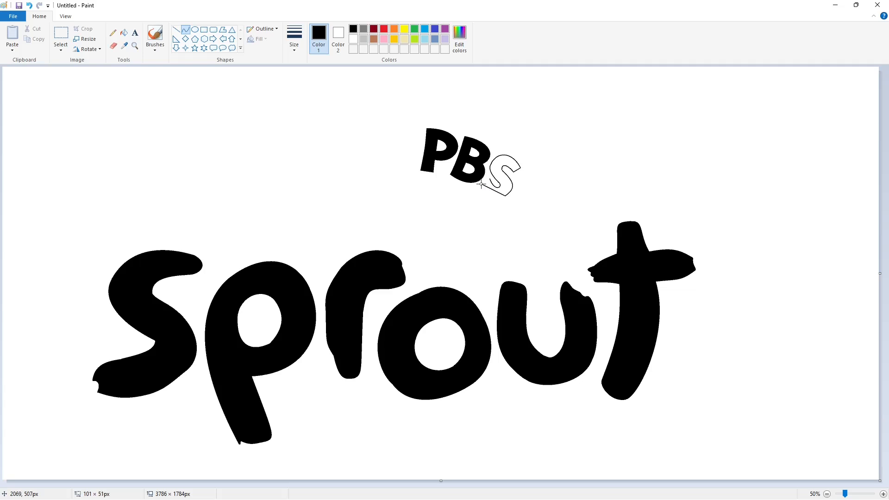
click(496, 199)
click(489, 196)
Step: Close the lower end of the small S beside the B and fill the letter black
scroll(490, 197, up, 1)
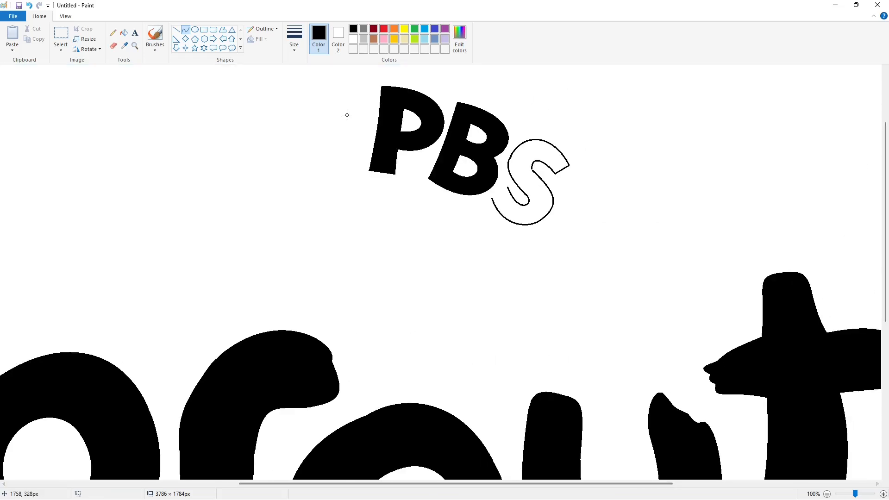
drag(493, 198, 508, 187)
click(556, 194)
click(123, 33)
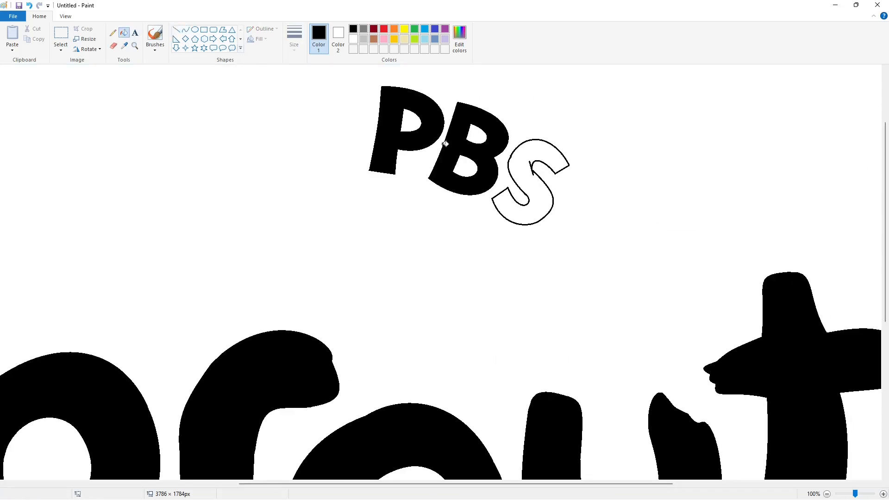
click(539, 154)
click(176, 30)
drag(508, 154, 511, 158)
key(ctrl+z)
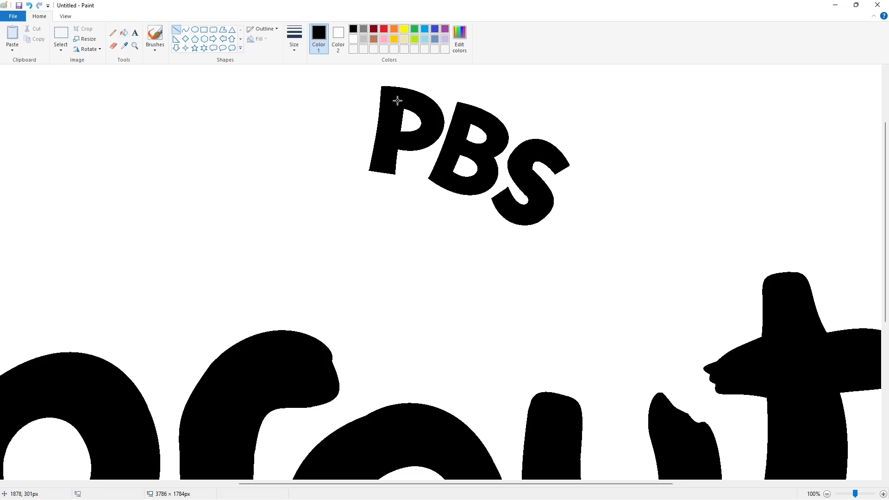
Step: Outline a smaller tilted letter K below the P in black and fill its stem and arms black
scroll(715, 378, down, 1)
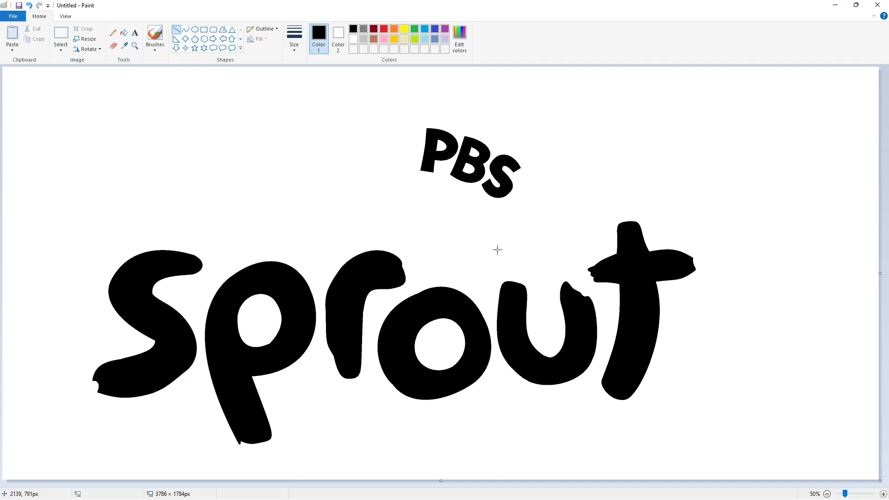
mouse_move(419, 179)
mouse_down()
mouse_move(413, 196)
mouse_move(434, 185)
mouse_move(432, 203)
mouse_up()
click(474, 202)
drag(432, 205, 432, 204)
click(469, 211)
click(883, 494)
drag(380, 484, 571, 484)
click(124, 33)
click(448, 314)
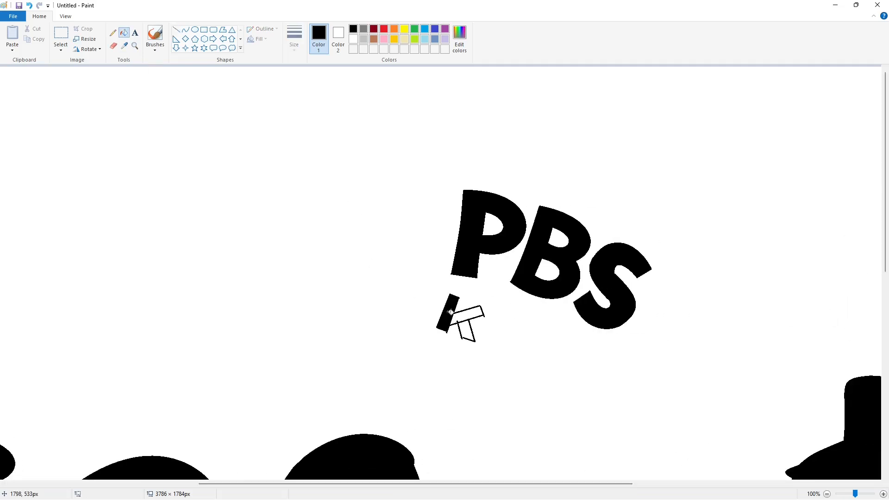
click(468, 319)
Step: Trim the edges of the K with thicker straight white lines
click(175, 29)
click(354, 39)
click(294, 39)
click(316, 101)
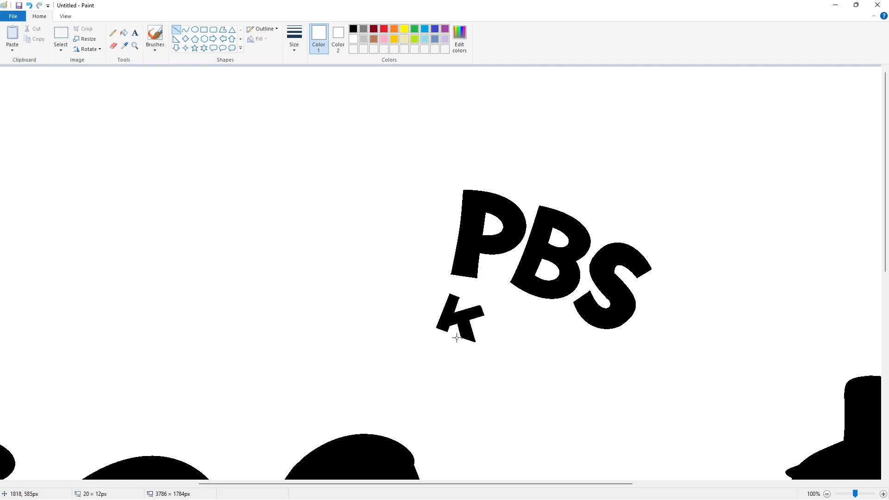
Step: Draw a purple guide line sloping down to the right beneath the K, about 473 × 173 px
click(827, 494)
click(445, 29)
click(295, 40)
click(305, 79)
drag(409, 199, 520, 238)
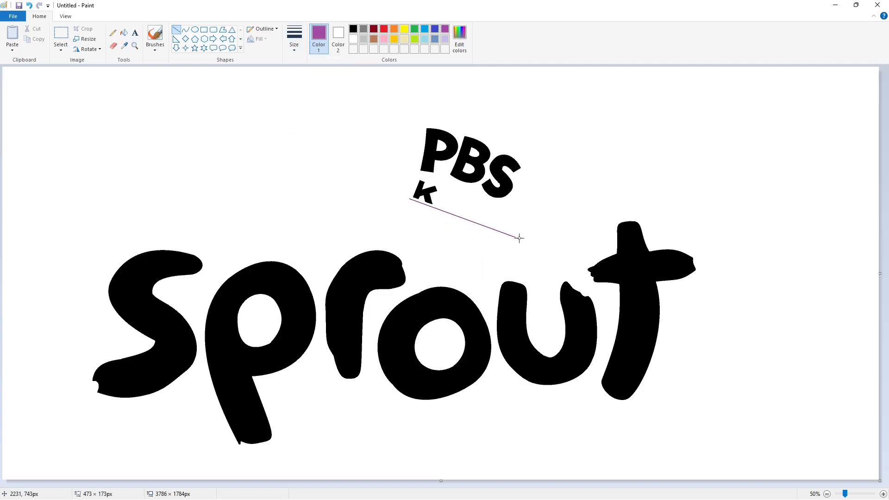
Step: Draw a small slanted letter I beside the K as a black polygon and fill it black
click(223, 30)
click(353, 29)
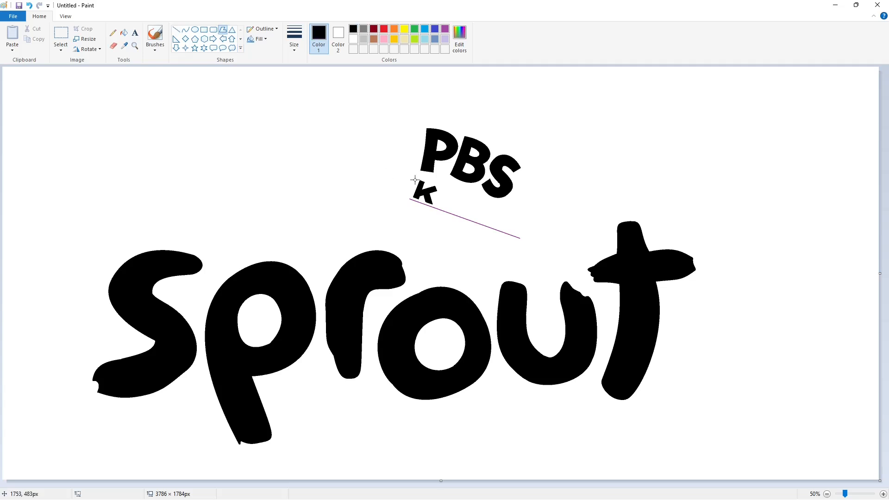
drag(444, 189, 436, 201)
click(450, 192)
click(123, 33)
click(443, 199)
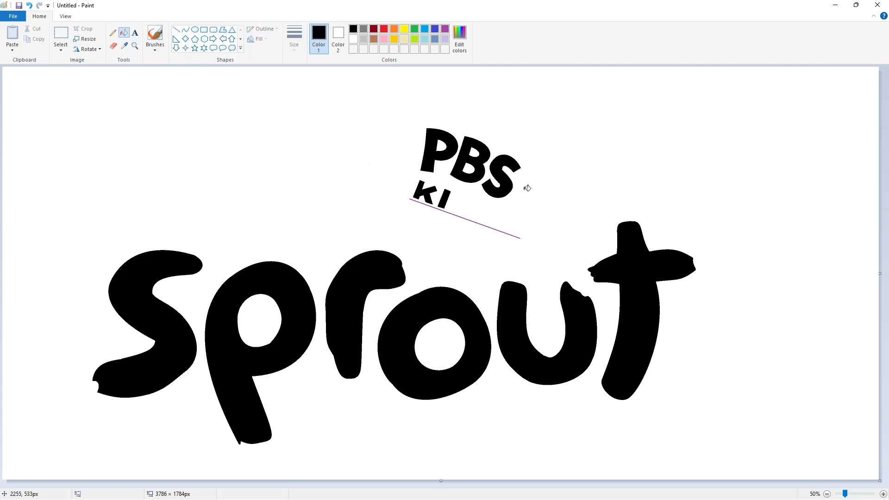
Step: Outline a small letter D beside the I with black curves, including its inner opening
click(176, 29)
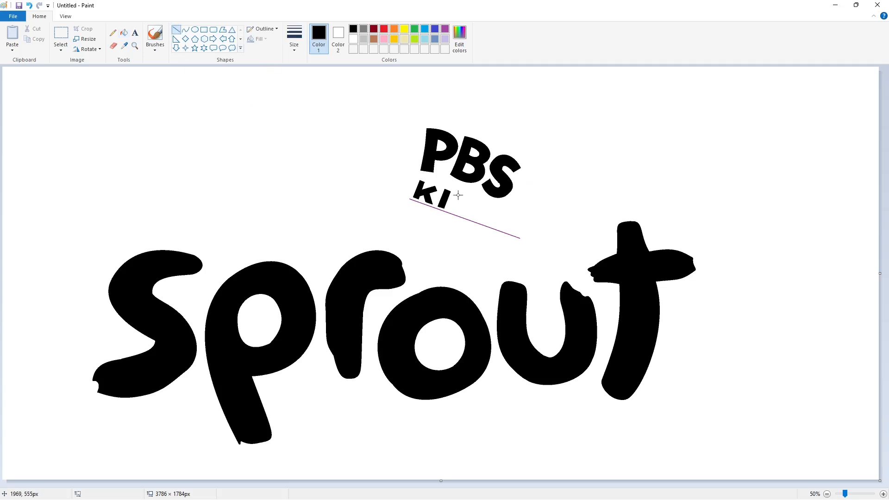
click(185, 29)
drag(458, 193, 451, 211)
click(482, 197)
drag(470, 218, 474, 224)
click(505, 223)
click(177, 30)
click(185, 29)
click(123, 32)
click(477, 211)
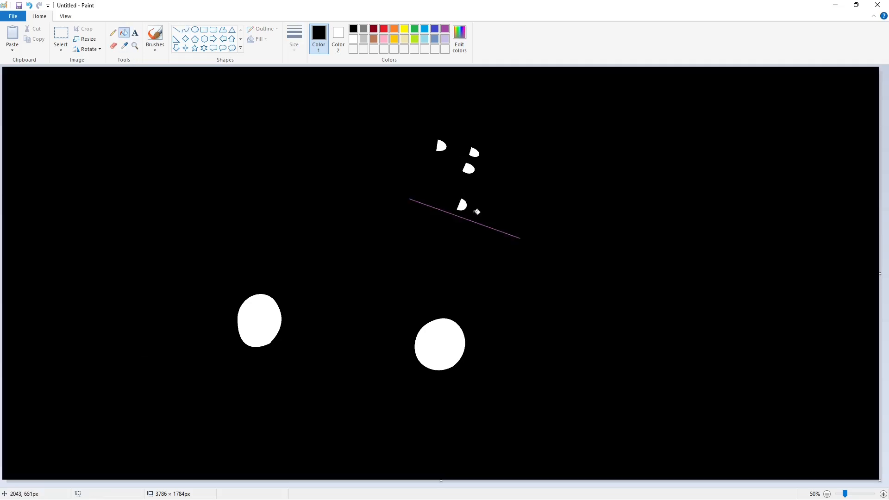
key(ctrl+z)
Step: Close the gap in the D's outline with a straight line and fill the letter black
scroll(741, 461, up, 1)
scroll(363, 176, right, 5)
click(176, 29)
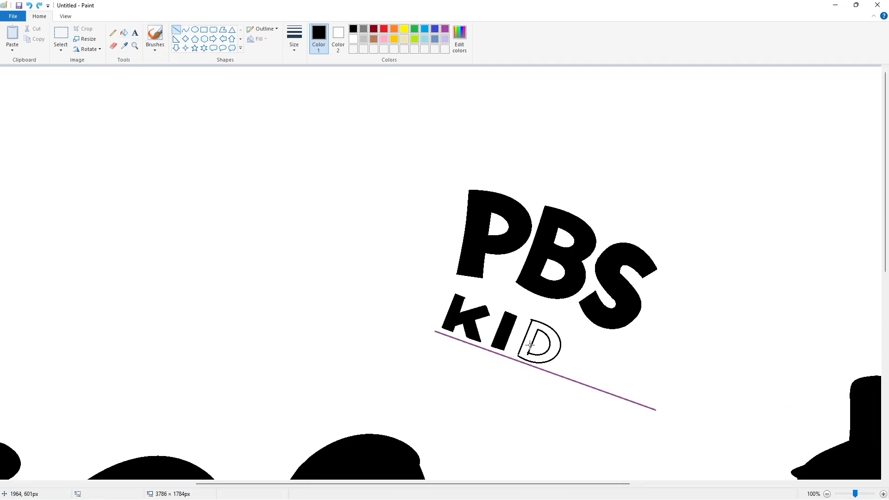
click(124, 32)
click(540, 343)
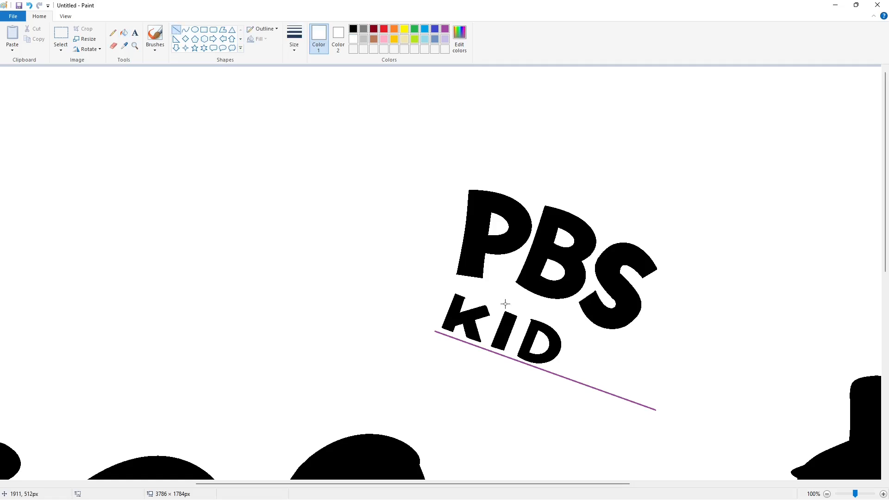
Step: Outline the upper curves of a small letter S beside the D in black
click(826, 494)
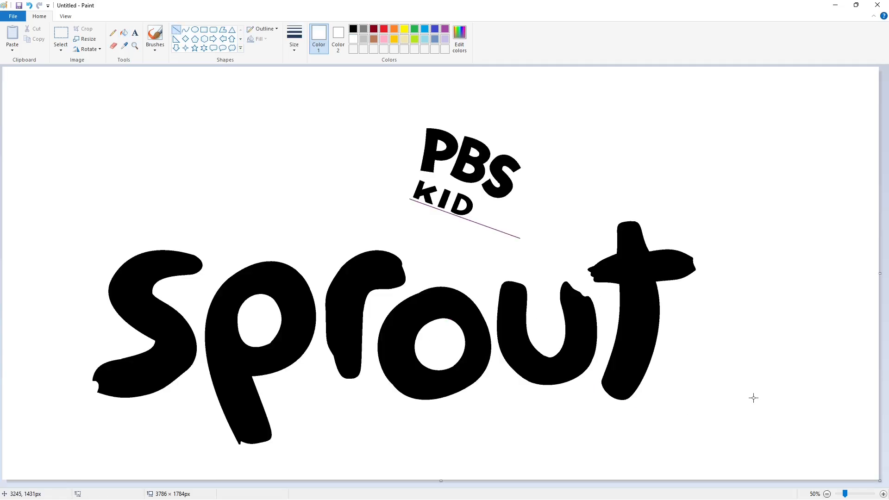
click(185, 29)
click(353, 30)
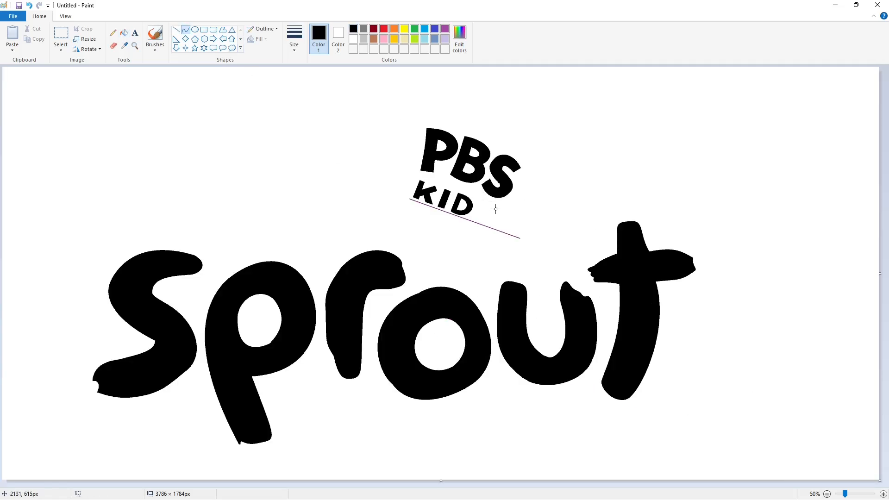
drag(479, 208, 485, 212)
click(176, 29)
click(185, 29)
click(486, 207)
click(518, 213)
Step: Draw the lower curves of the small S beside the D and fill the letter black
drag(489, 211, 498, 215)
click(487, 219)
click(484, 220)
drag(490, 222, 474, 216)
click(485, 222)
click(478, 222)
ctrl+scroll(548, 237, up, 1)
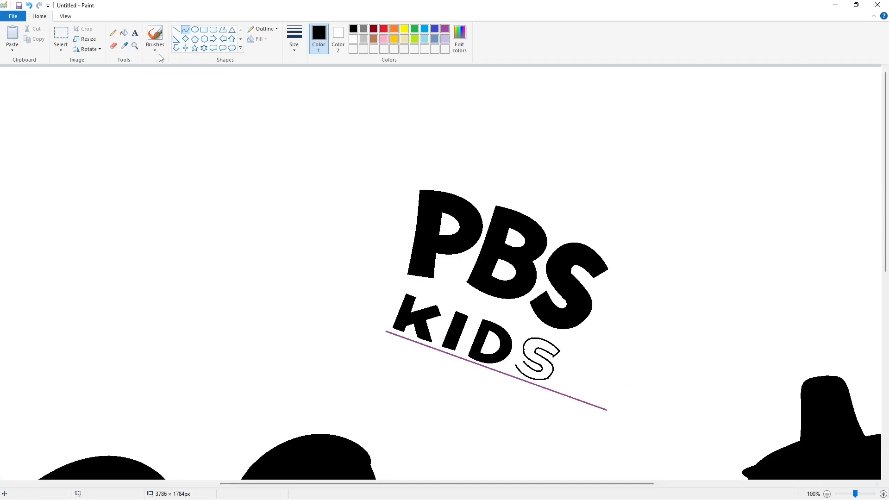
click(124, 32)
click(537, 360)
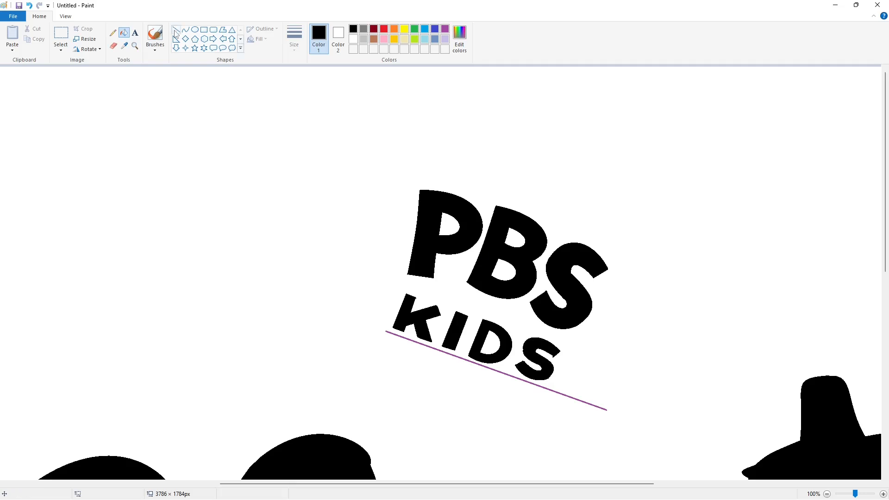
Step: Remove the purple guide line beneath KIDS by filling it with white
click(176, 29)
click(353, 39)
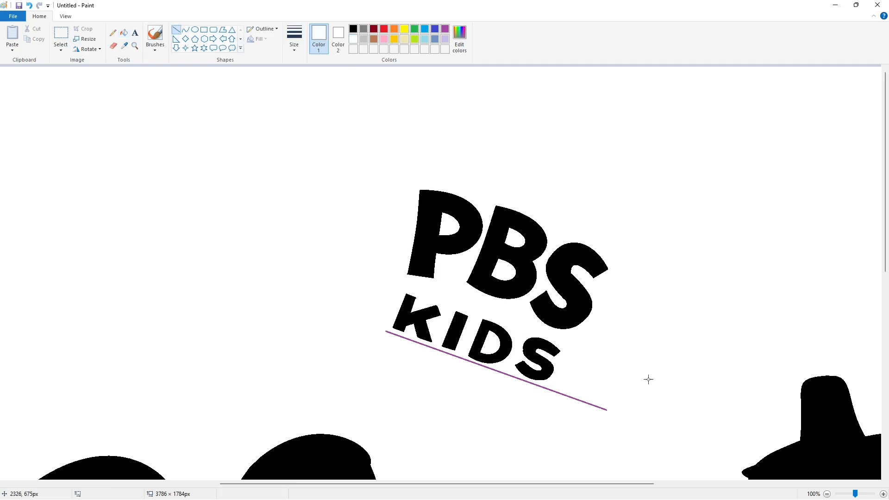
click(356, 30)
click(124, 33)
click(353, 39)
click(523, 381)
click(826, 494)
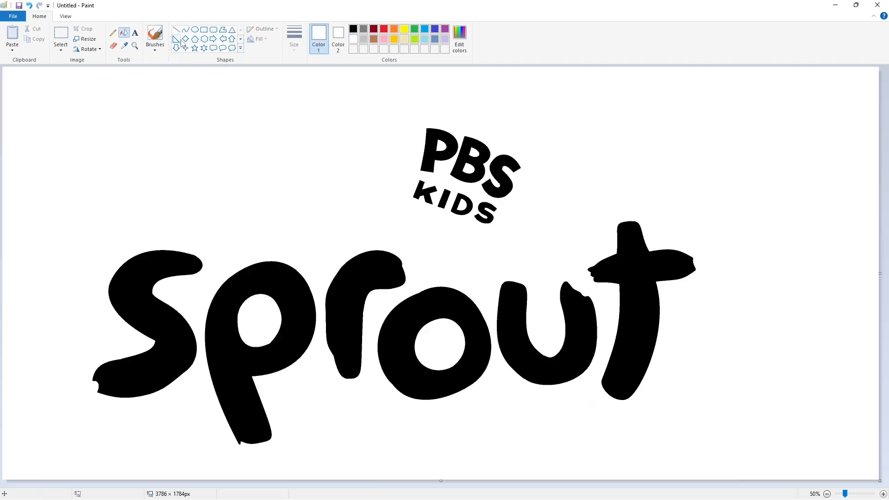
Step: Draw the flower's top petal in black curves, rising above PBS and coming back down to the S
click(186, 30)
click(353, 29)
drag(448, 126, 512, 87)
click(466, 89)
click(503, 56)
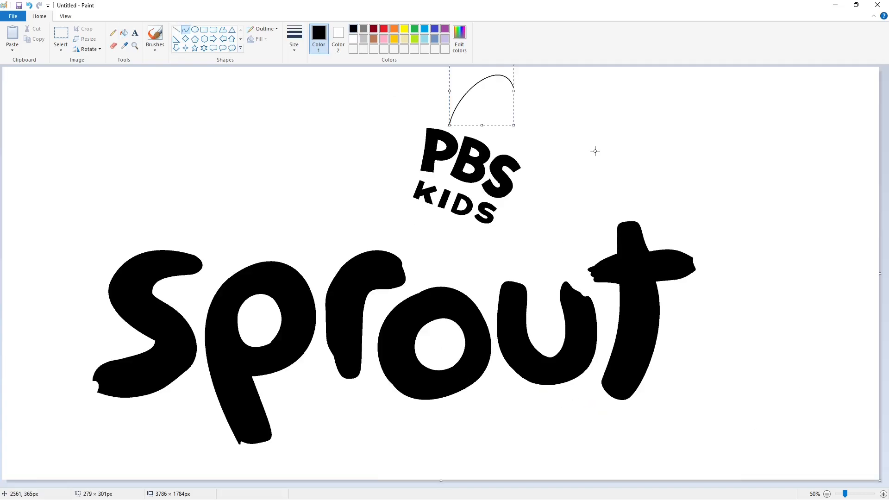
key(ctrl+z)
click(457, 102)
mouse_move(450, 124)
mouse_down()
mouse_move(490, 76)
mouse_move(514, 87)
mouse_move(508, 147)
mouse_up()
click(471, 84)
click(499, 72)
click(508, 75)
drag(518, 116, 526, 121)
click(524, 99)
mouse_move(579, 154)
mouse_down()
mouse_move(409, 114)
mouse_move(448, 122)
mouse_move(417, 179)
mouse_up()
key(ctrl+z)
click(411, 84)
click(367, 123)
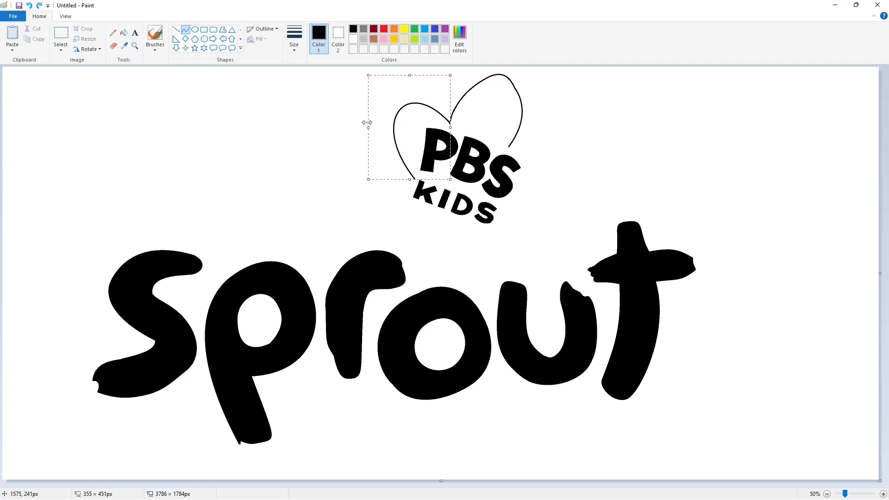
key(ctrl+z)
Step: Draw the upper-left petal with a curve from the top petal's base around the P to the K of KIDS
drag(450, 124, 415, 180)
drag(418, 133, 398, 82)
click(371, 130)
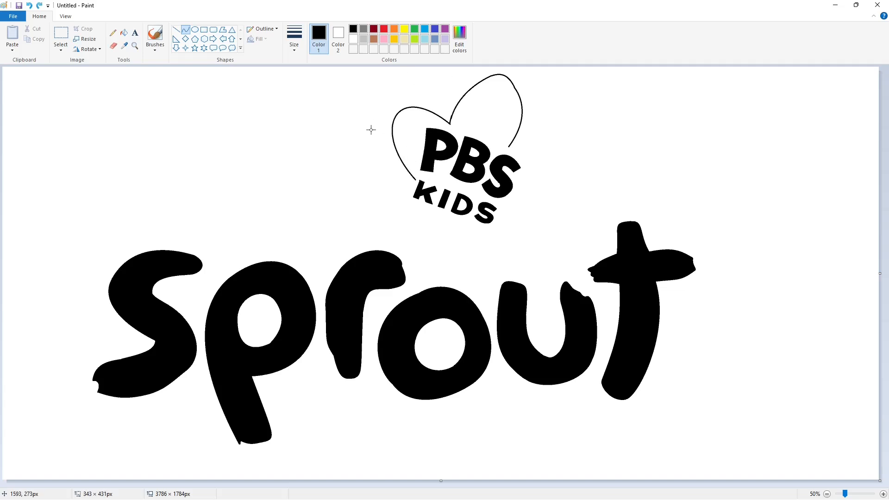
click(522, 151)
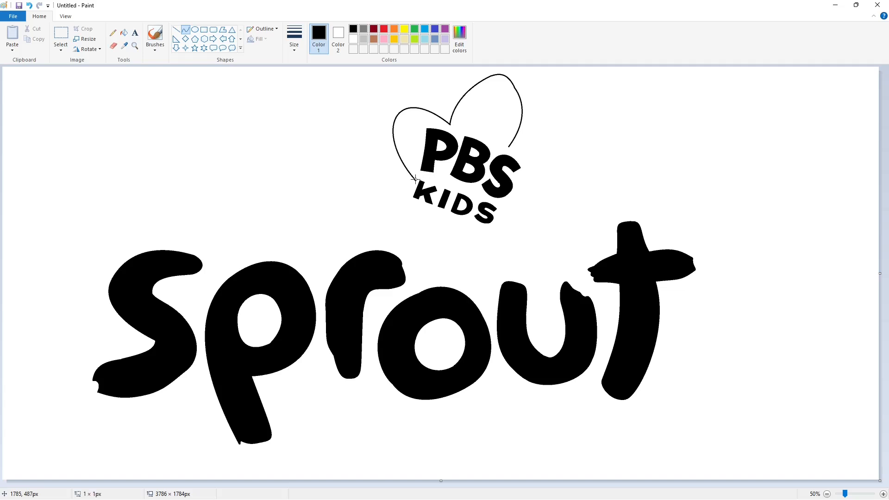
Step: Draw the lower-left petal beside the K and the bottom petal beneath KIDS with curves
mouse_move(415, 179)
mouse_down()
mouse_move(448, 217)
mouse_move(342, 199)
mouse_up()
drag(368, 227, 389, 271)
click(465, 228)
drag(448, 216, 488, 274)
drag(464, 245, 513, 276)
click(499, 199)
Step: Close the flower outline with a right petal curving from the top petal's base around the S to the bottom petal
drag(497, 202, 588, 207)
drag(584, 139, 576, 116)
key(ctrl+z)
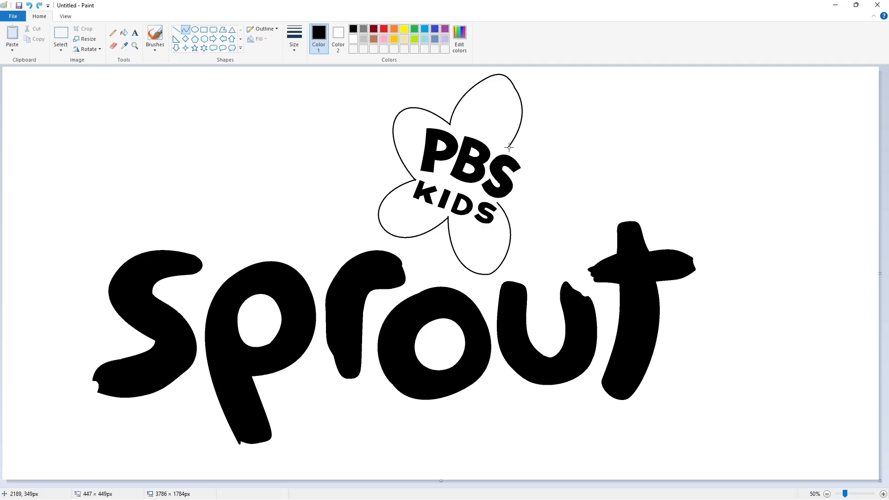
drag(509, 147, 497, 203)
drag(517, 178, 580, 117)
drag(573, 173, 597, 215)
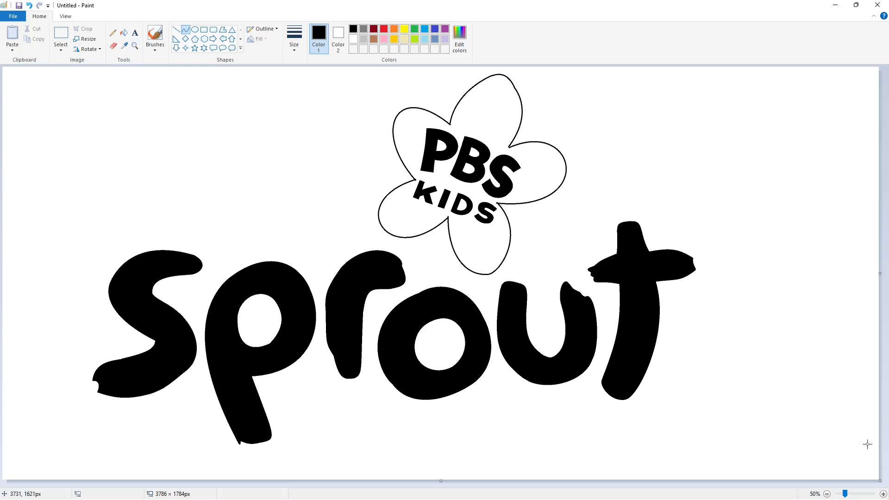
scroll(509, 240, up, 1)
click(176, 30)
click(294, 39)
click(306, 94)
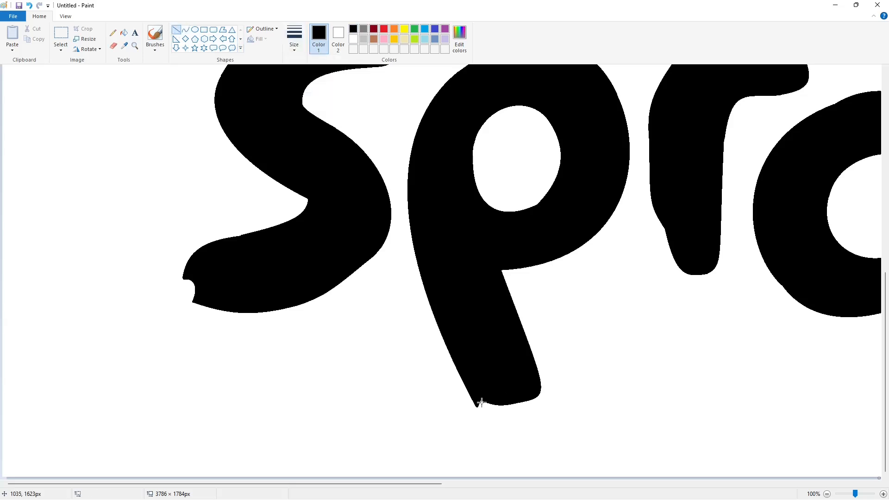
scroll(597, 311, down, 1)
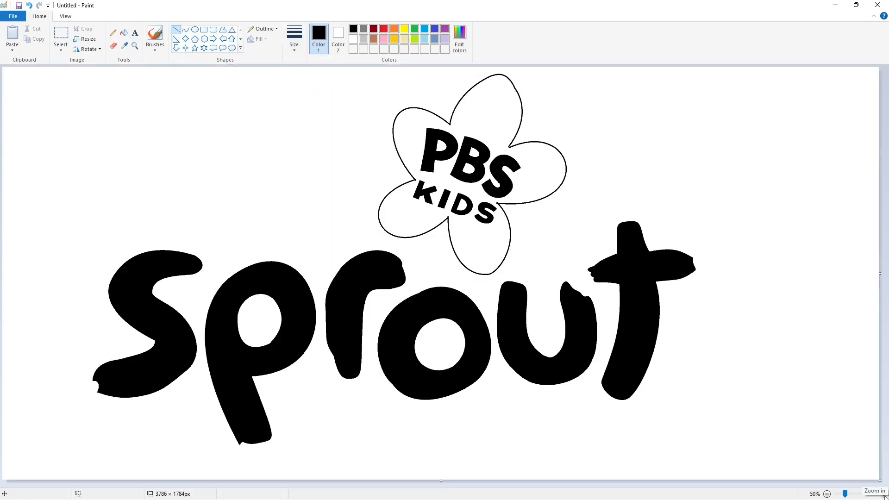
Step: Fill all the letters of PBS KIDS inside the flower with purple
click(123, 32)
click(445, 29)
click(433, 148)
click(469, 160)
click(493, 197)
click(485, 213)
click(449, 205)
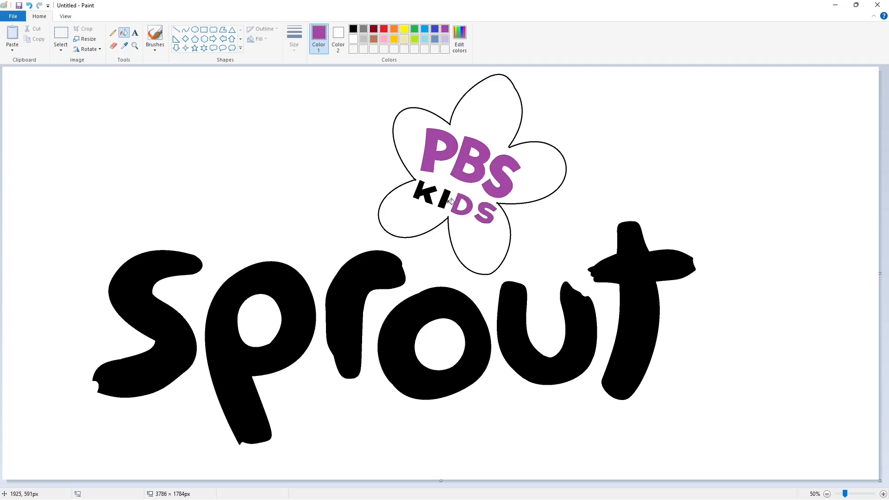
click(442, 198)
click(419, 191)
scroll(456, 119, up, 1)
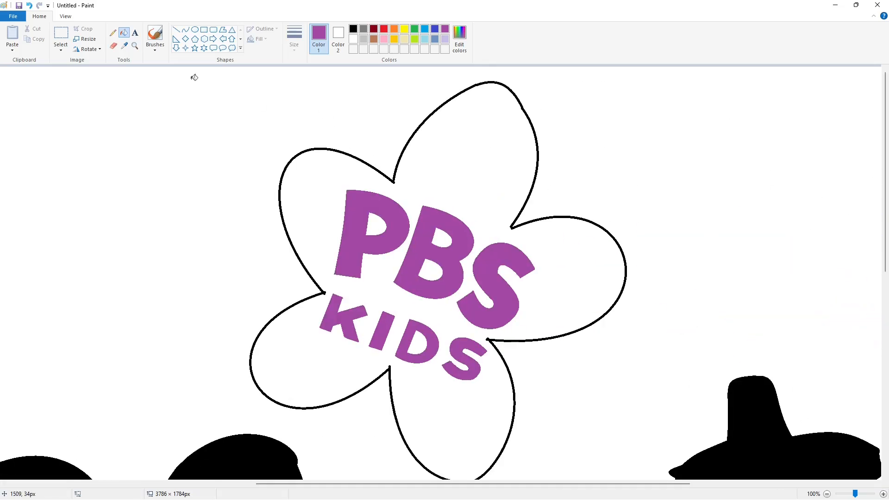
click(176, 29)
click(353, 39)
scroll(694, 379, down, 1)
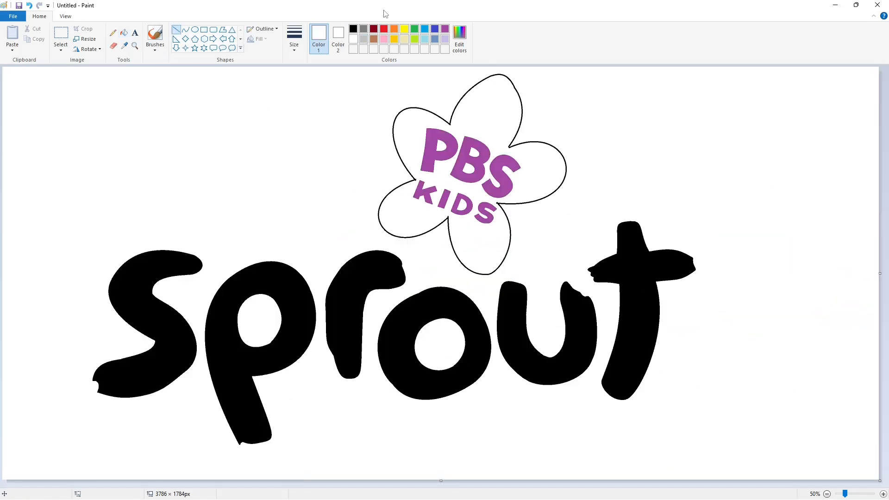
Step: Mix a custom olive green, flood the flower with black to merge it with its outline, and refill it green
click(459, 37)
click(463, 201)
click(531, 229)
click(359, 313)
click(123, 32)
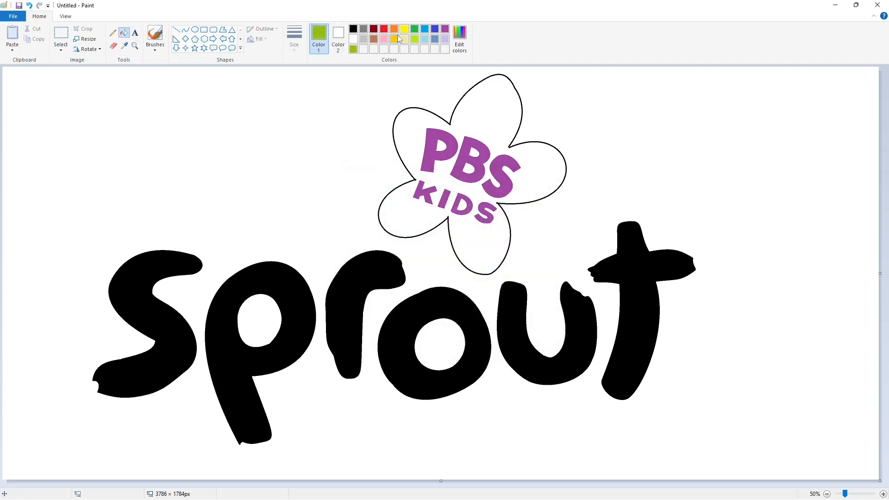
click(353, 29)
click(481, 111)
click(353, 49)
click(476, 150)
Step: Mix a less yellowish custom green and refill the flower with it
click(460, 37)
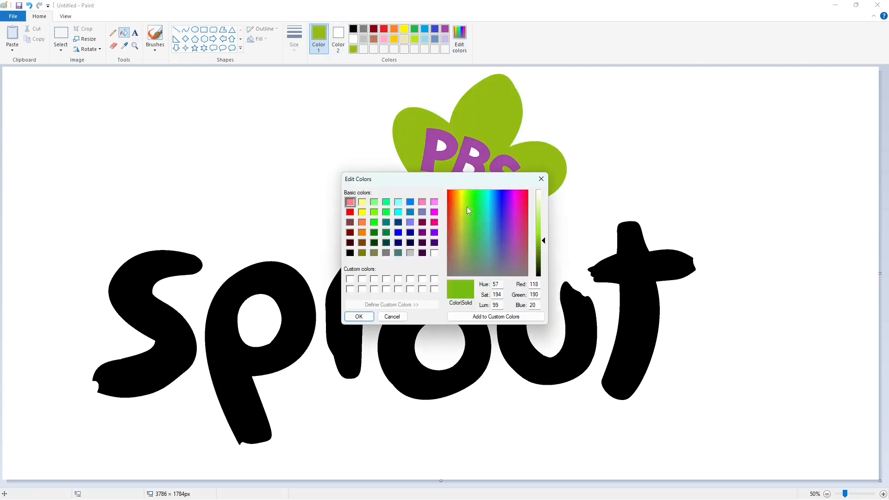
click(469, 211)
click(358, 316)
click(497, 108)
Step: Mix a brighter custom green and fill the flower and the enclosed holes of the PBS KIDS letters with it
click(459, 37)
click(359, 316)
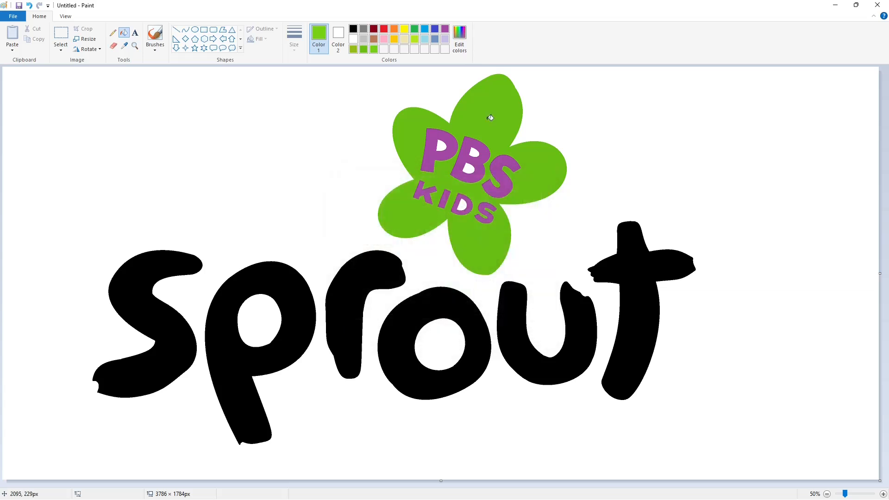
click(490, 118)
click(470, 169)
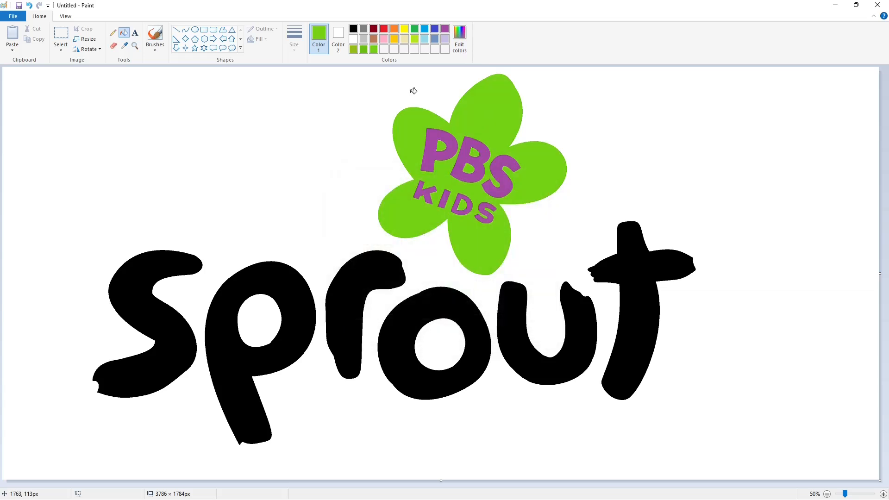
Step: Fill all six letters of the sprout wordmark with blue
click(424, 30)
click(185, 275)
click(234, 286)
click(336, 296)
click(391, 308)
click(500, 315)
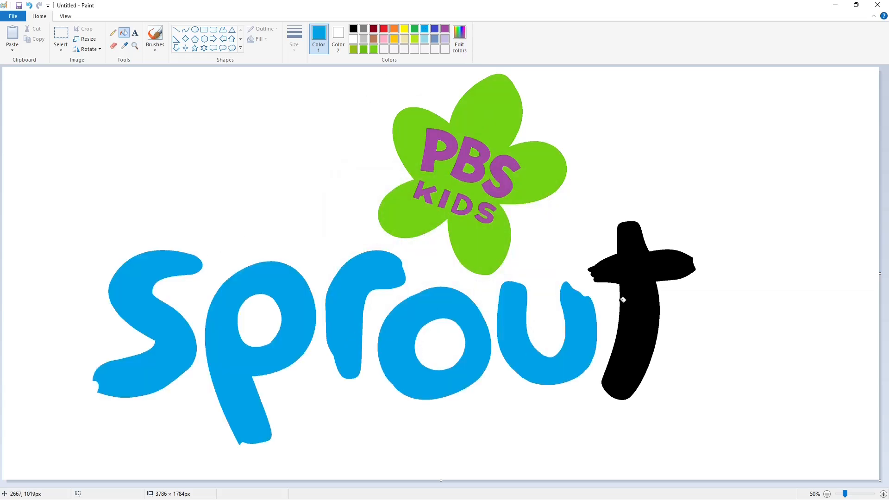
click(625, 299)
Step: Fill all the letters of PBS KIDS on the green flower with white
click(354, 39)
click(433, 148)
click(465, 155)
click(500, 175)
click(424, 192)
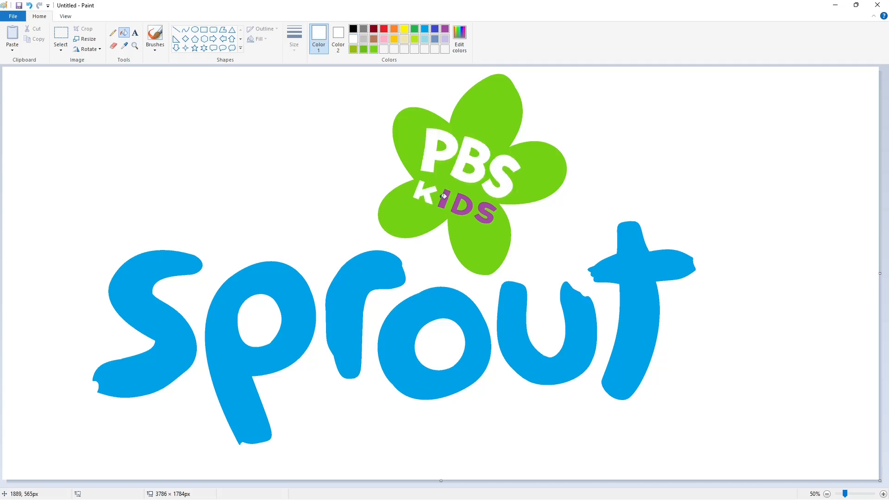
click(443, 199)
click(462, 204)
click(482, 212)
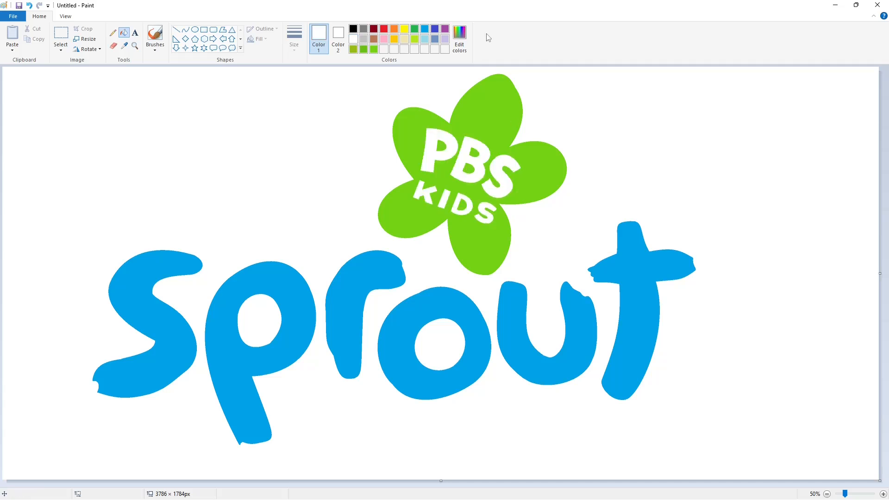